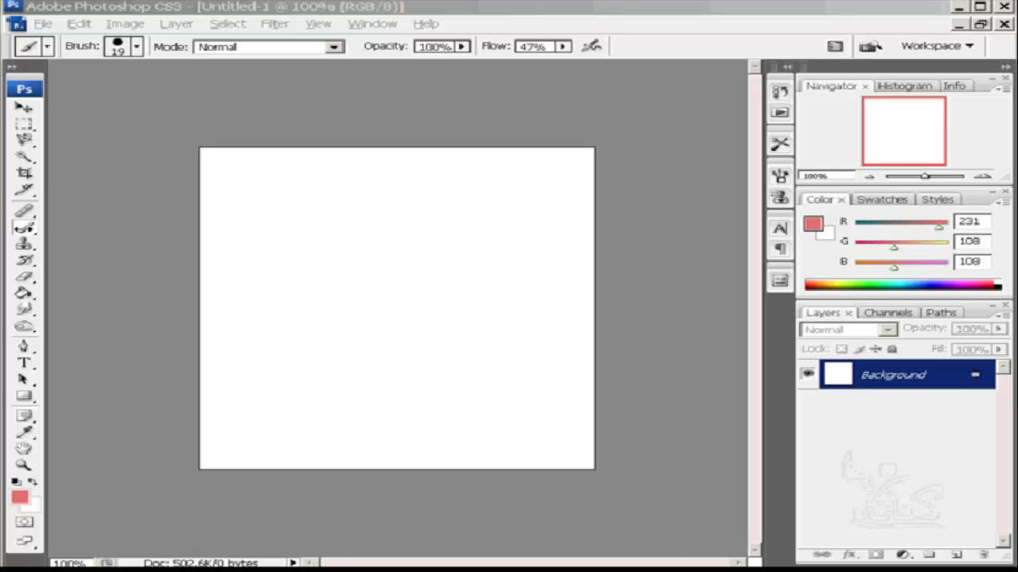
Reveal the Brush, Pencil and Color Replacement tools grouped under the Brush tool
right_click(25, 230)
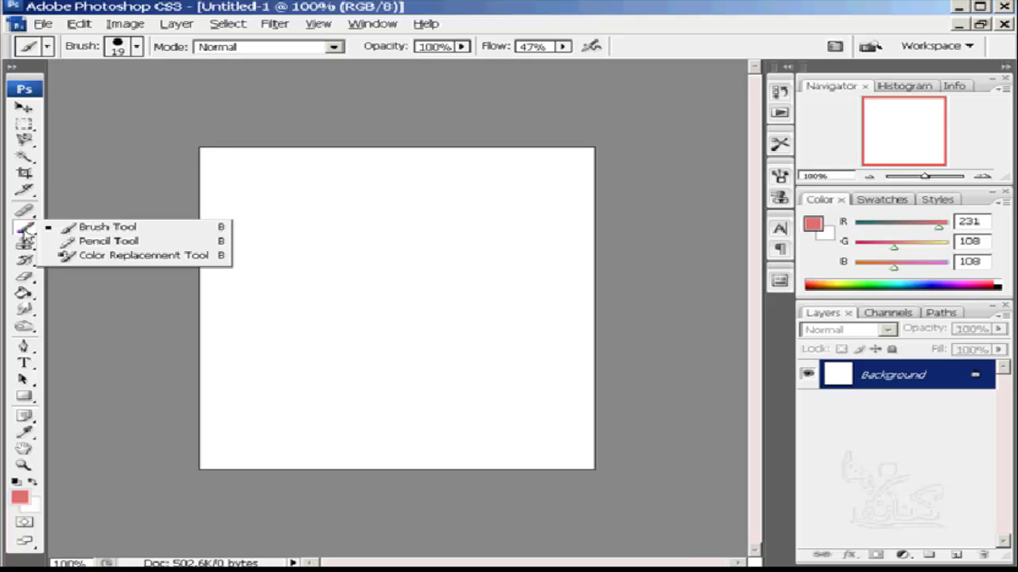
Paint two horizontal and two diagonal pink strokes with the Brush Tool, forming a hash
click(103, 226)
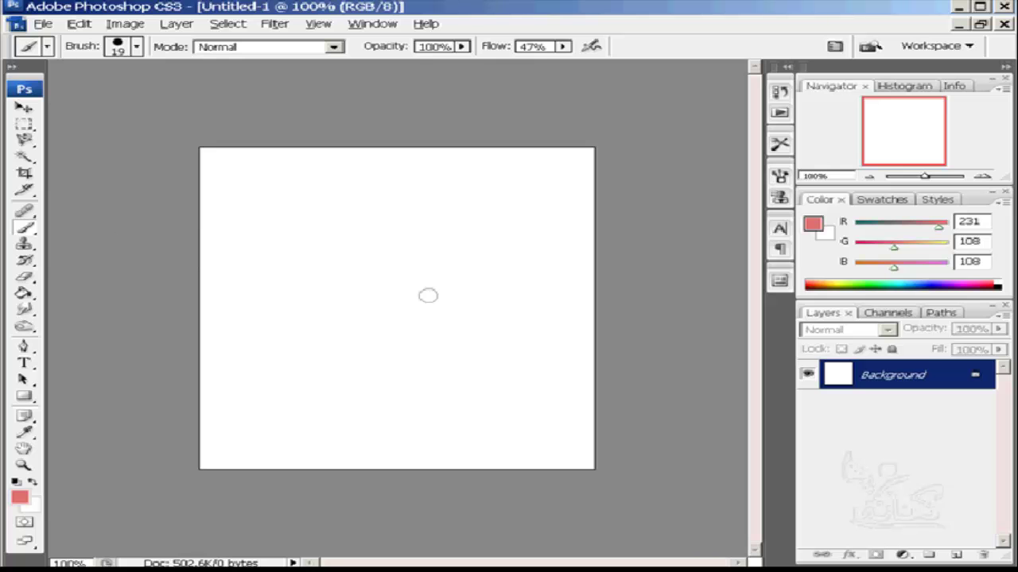
drag(602, 224, 195, 225)
drag(601, 249, 195, 249)
drag(542, 184, 348, 318)
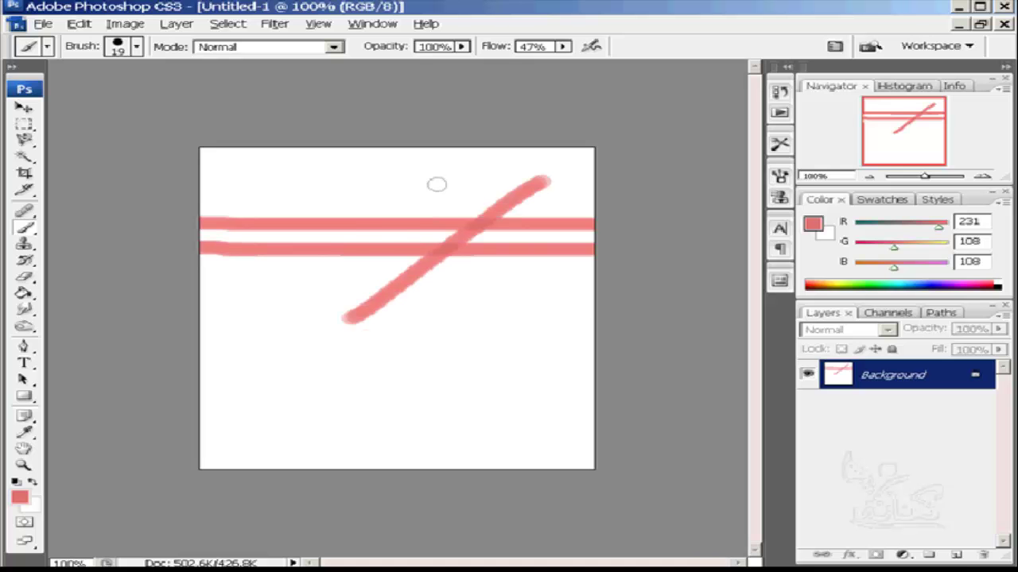
drag(436, 184, 282, 289)
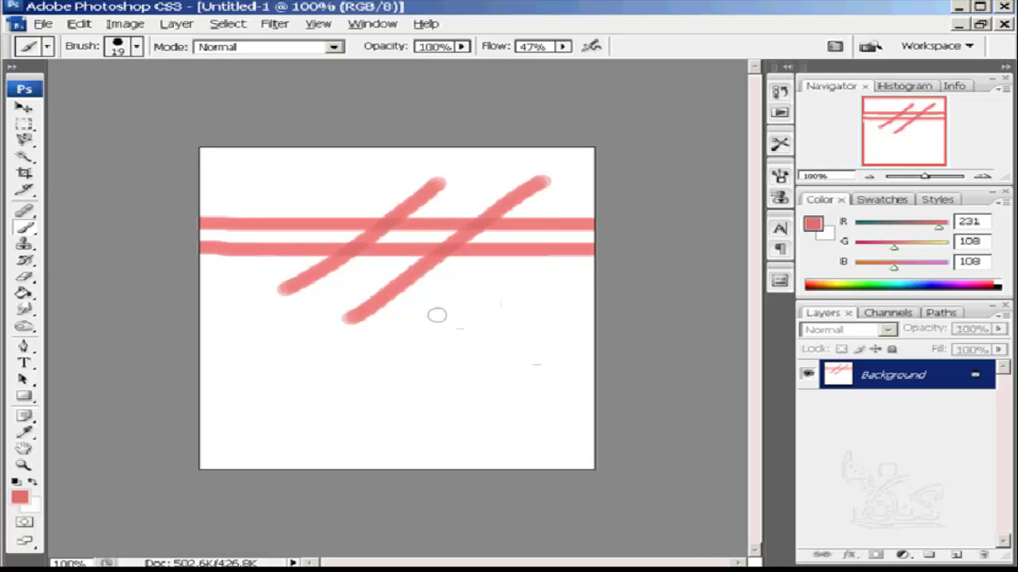
Enlarge the brush to 34 px and paint a thick pink stroke below the hash
click(137, 47)
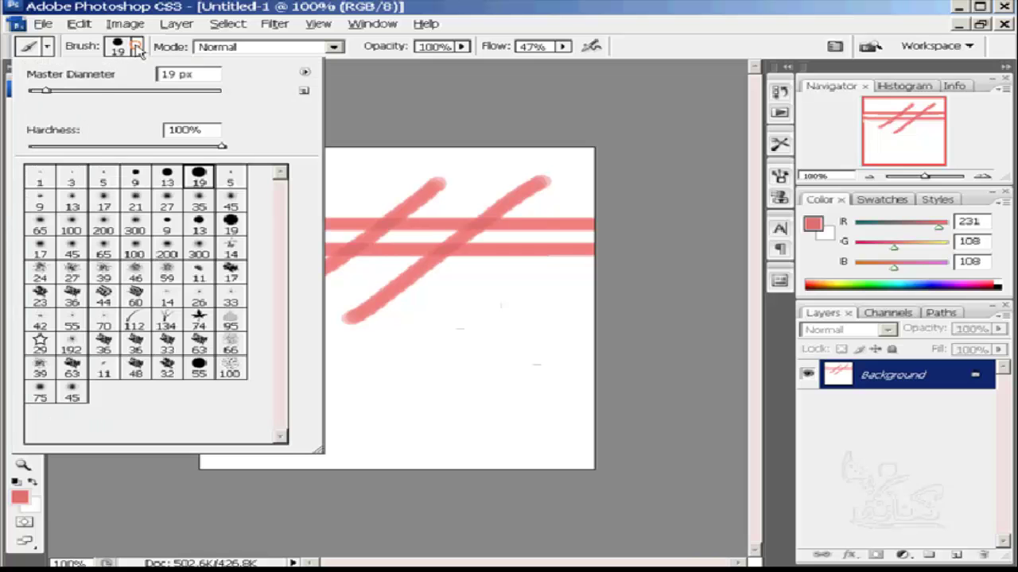
mouse_move(45, 93)
mouse_down()
mouse_move(109, 96)
mouse_move(65, 95)
mouse_up()
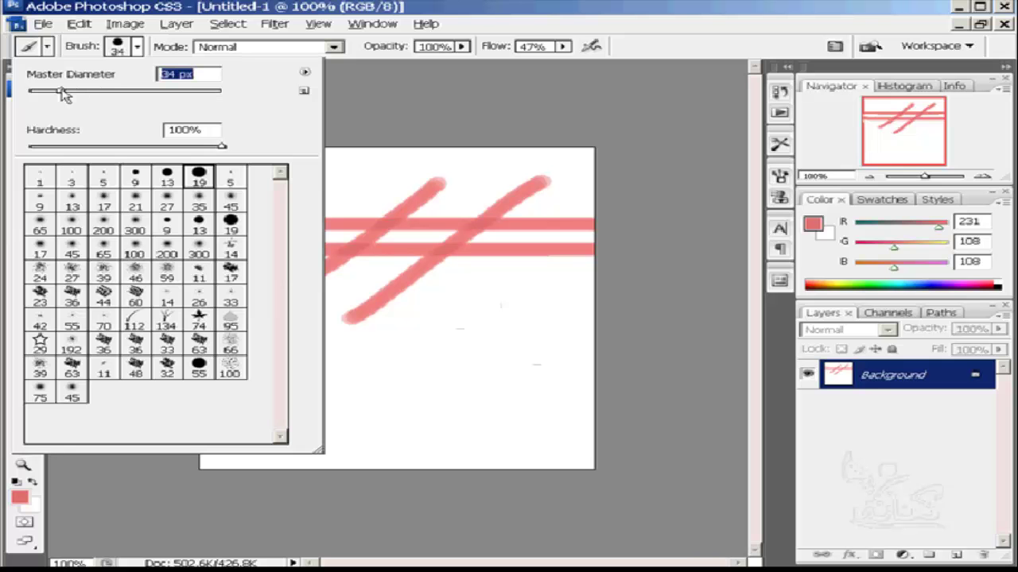
click(120, 48)
click(540, 314)
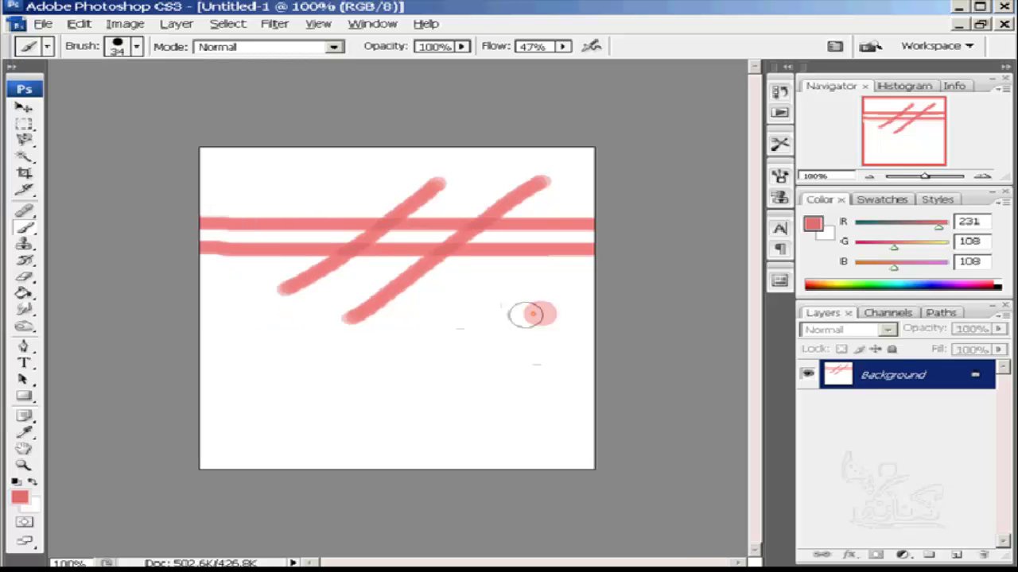
drag(526, 314, 314, 352)
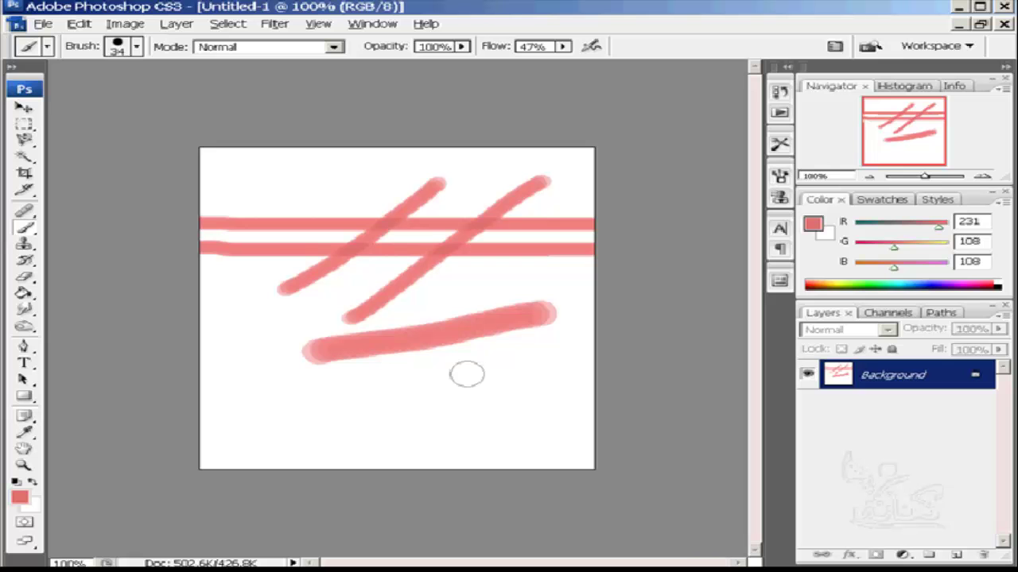
Enlarge the brush further, paint a thicker stroke near the bottom, then shrink it to 20 px
key(bracketright)
key(bracketright)
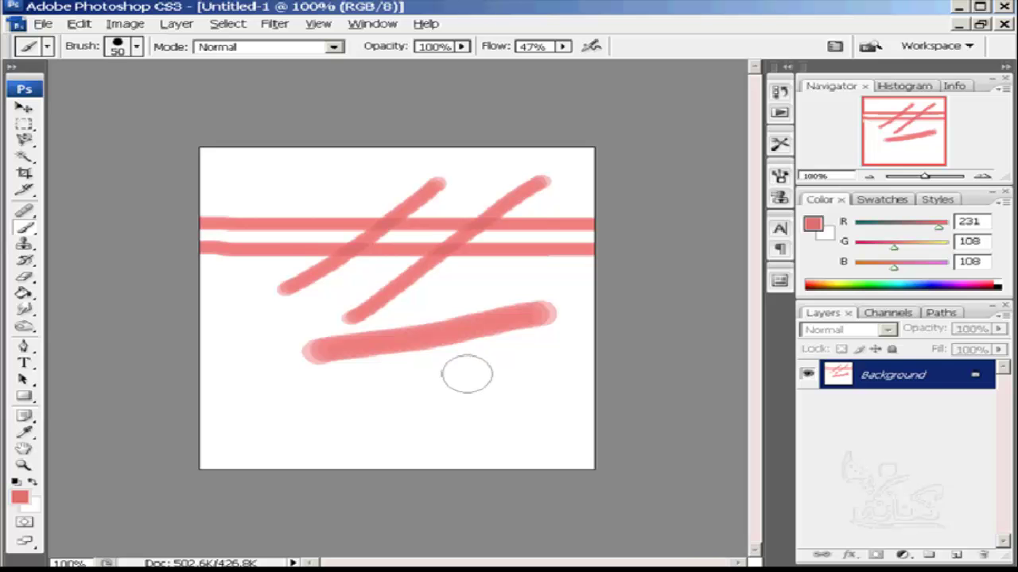
key(bracketright)
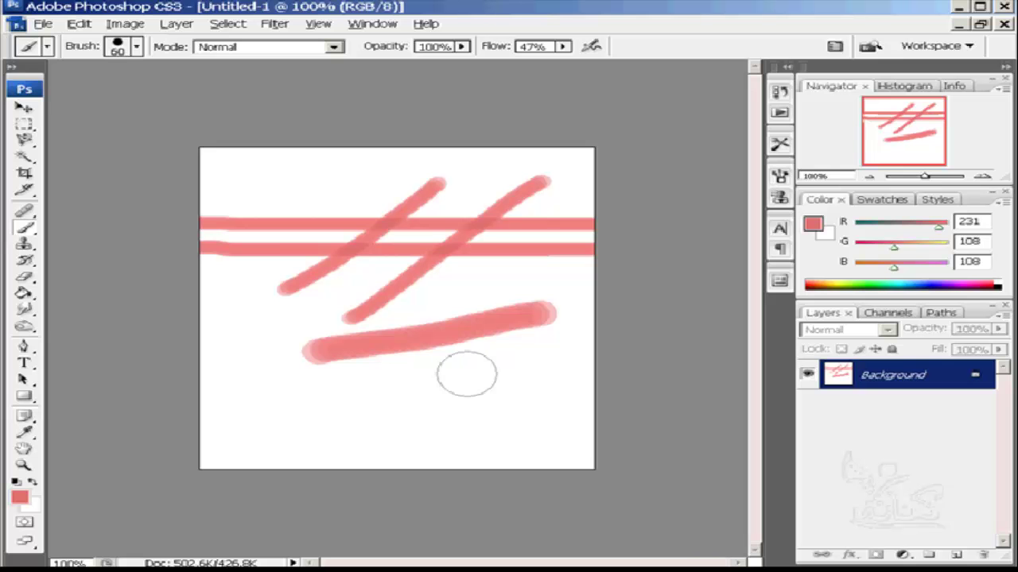
drag(531, 356, 296, 410)
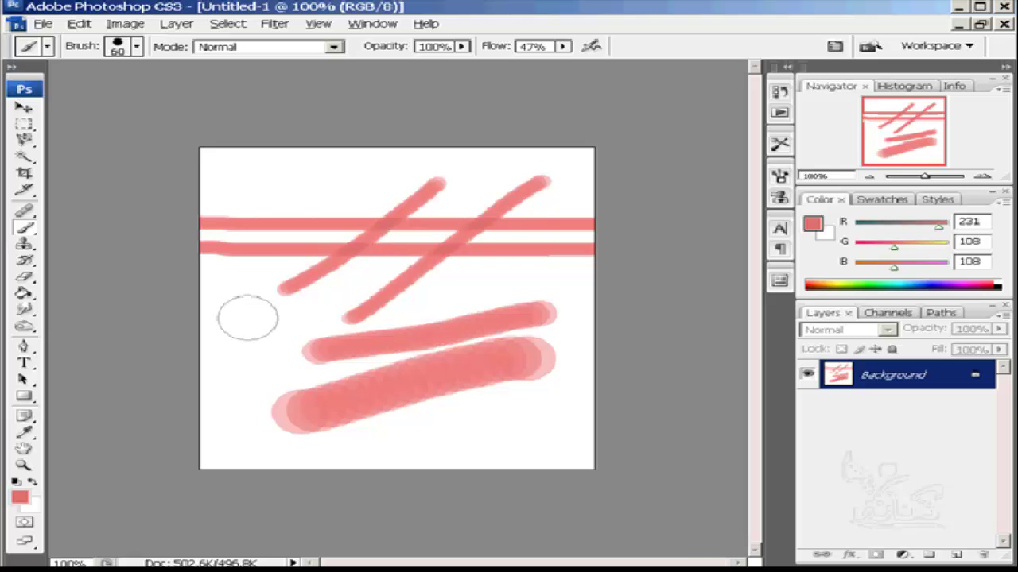
key(bracketleft)
key(bracketleft)
key(bracketleft)
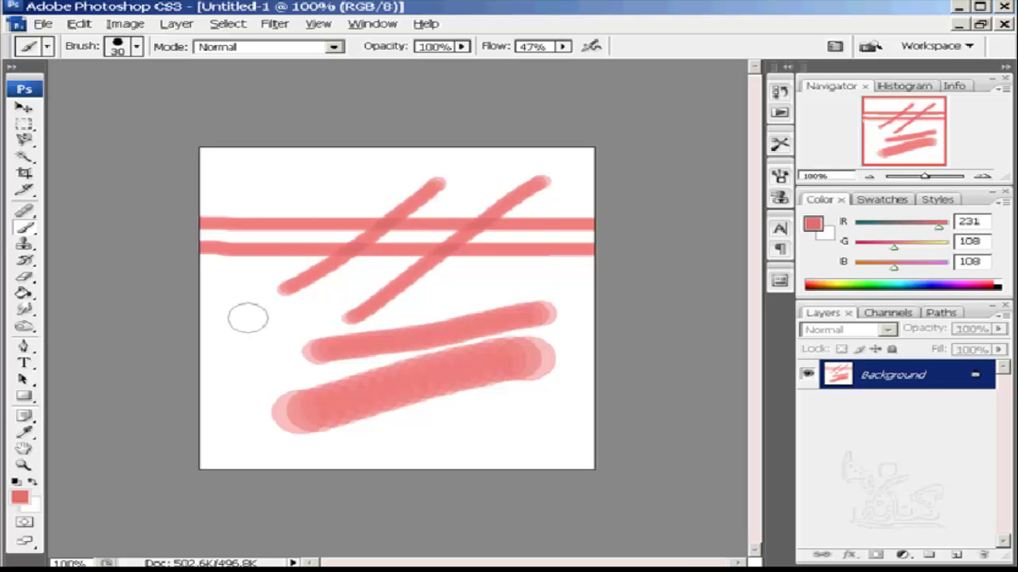
key(bracketleft)
click(137, 46)
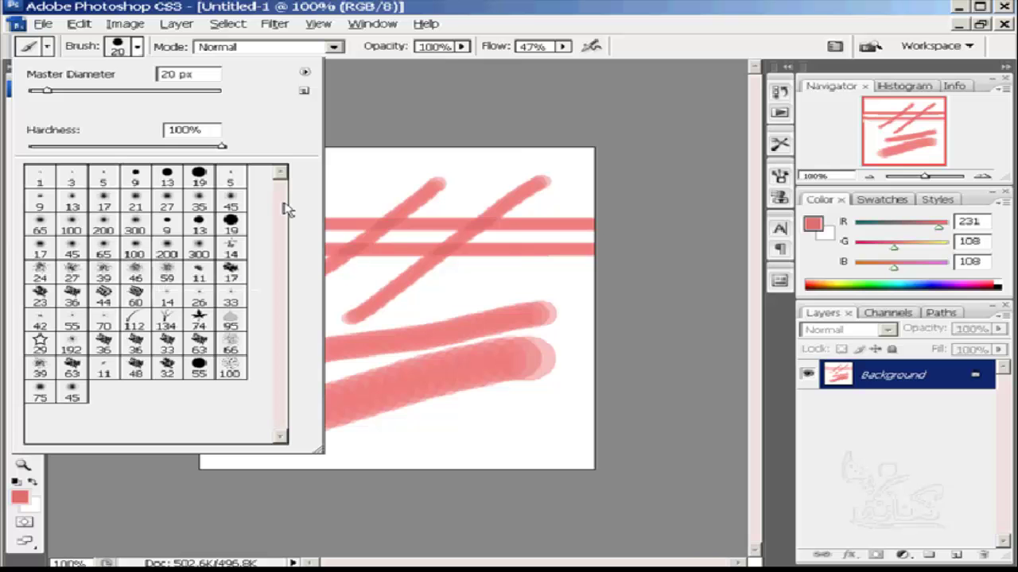
Switch the brush presets to Stroke Thumbnail view and scroll down to the 60 px textured brush
click(304, 72)
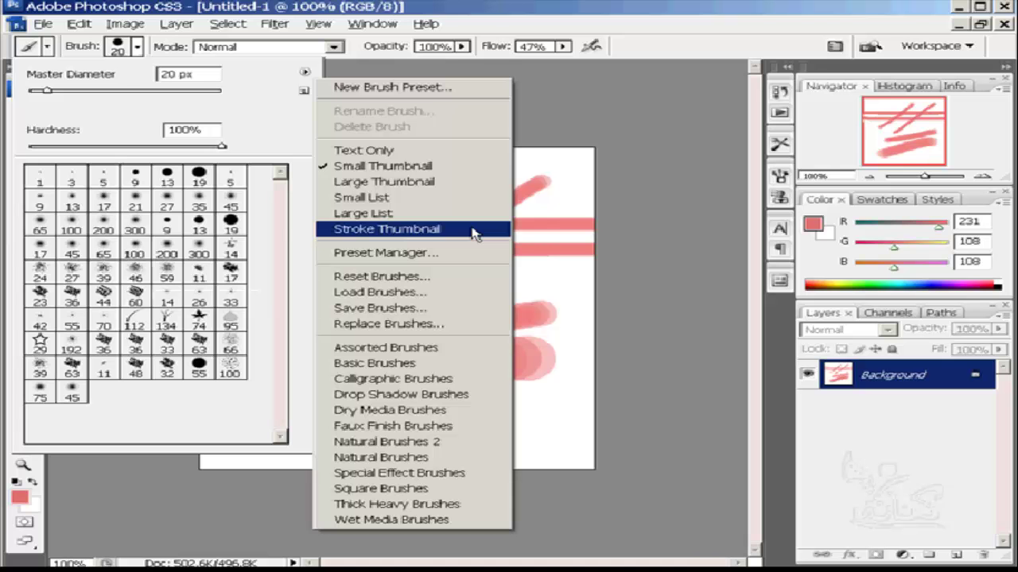
click(475, 233)
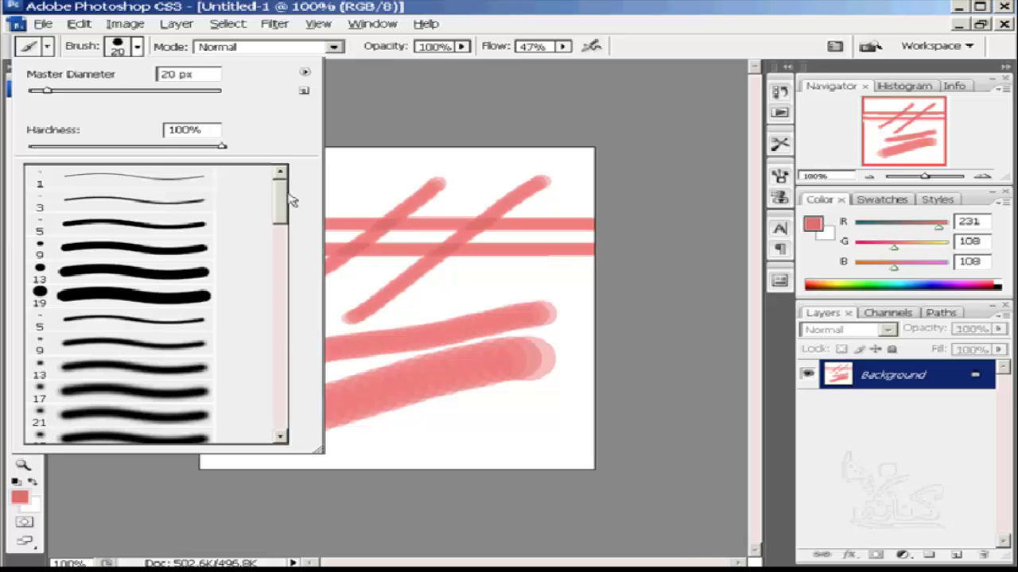
mouse_move(282, 202)
mouse_down()
mouse_move(280, 332)
mouse_move(280, 309)
mouse_up()
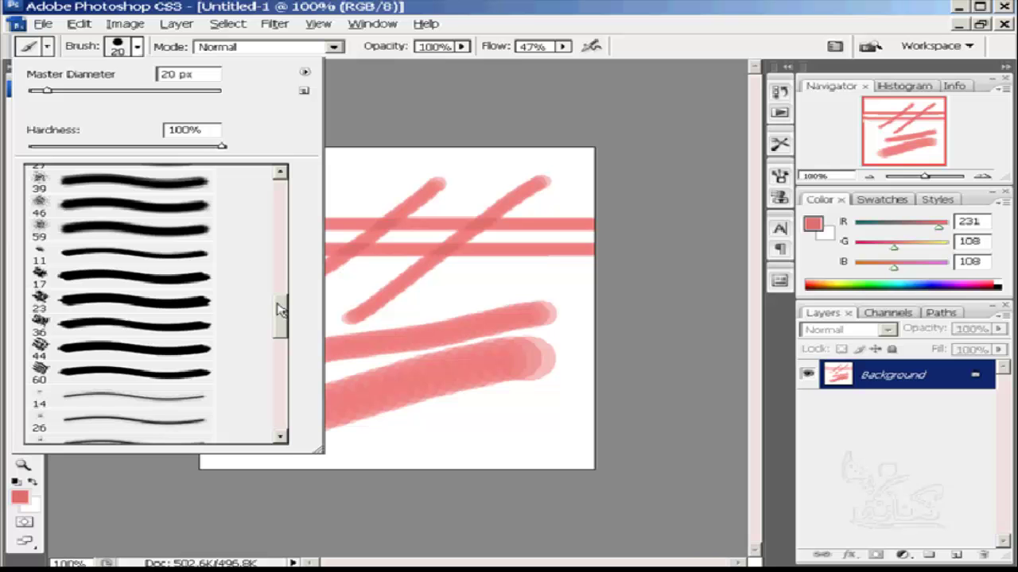
scroll(101, 350, down, 1)
Select the 60 px textured brush and paint three wide textured test strokes
click(102, 350)
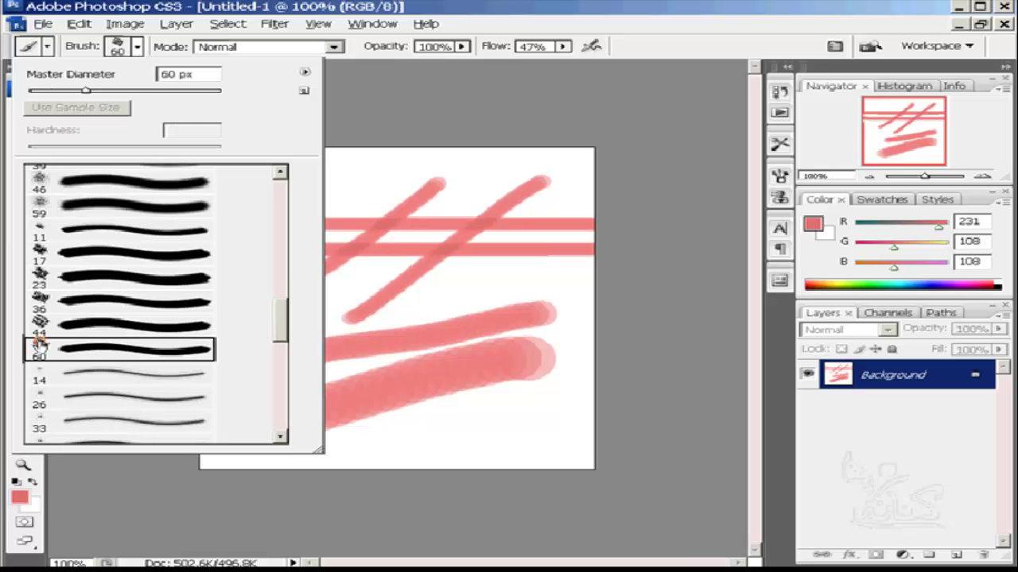
mouse_move(515, 280)
mouse_down()
mouse_move(341, 317)
mouse_move(264, 319)
mouse_up()
drag(526, 192, 349, 288)
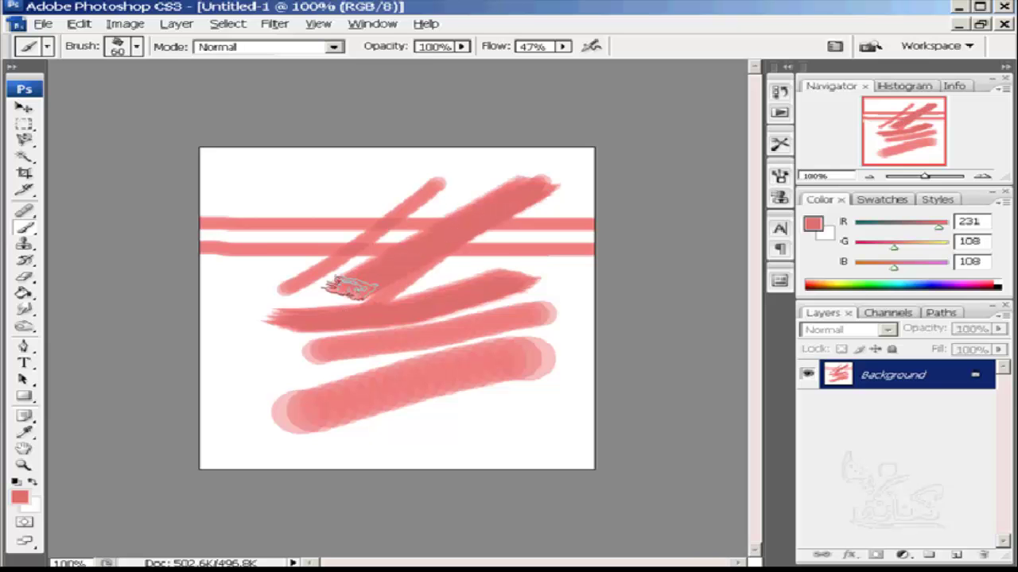
mouse_move(500, 160)
mouse_down()
mouse_move(342, 262)
mouse_move(457, 234)
mouse_up()
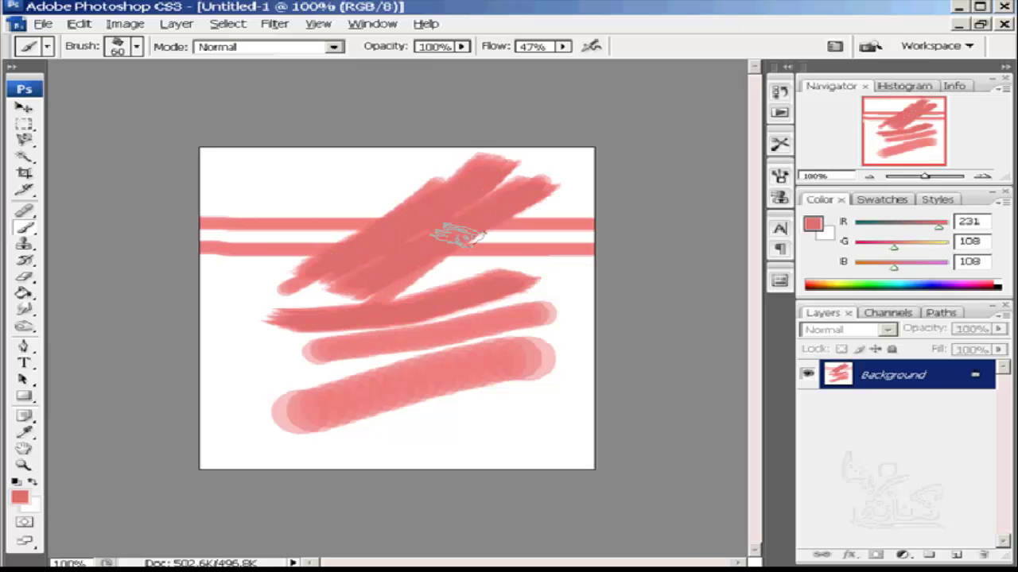
Clear the whole canvas, then paint two wide parallel diagonal strokes
key(ctrl+a)
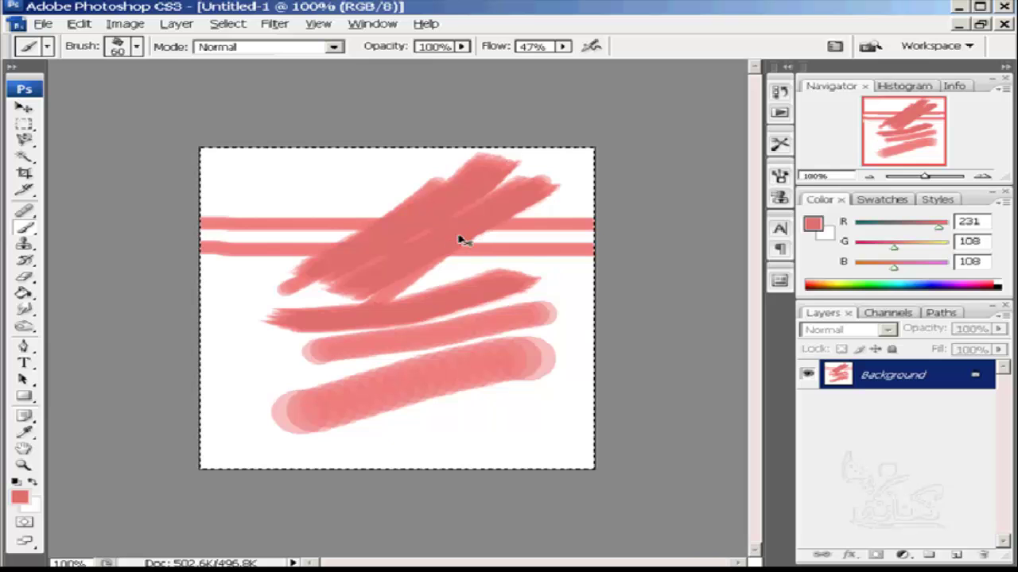
key(Delete)
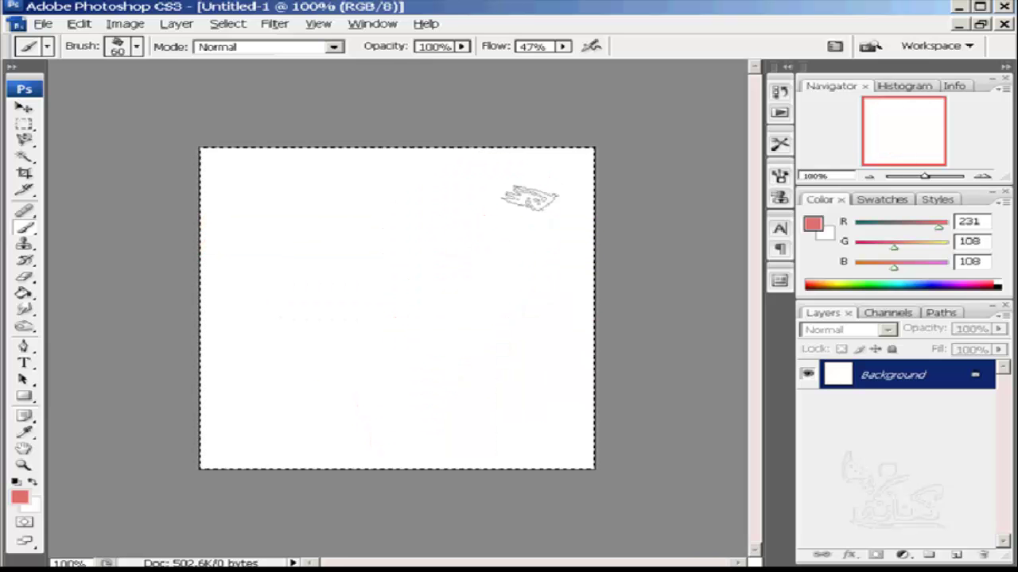
drag(529, 199, 329, 298)
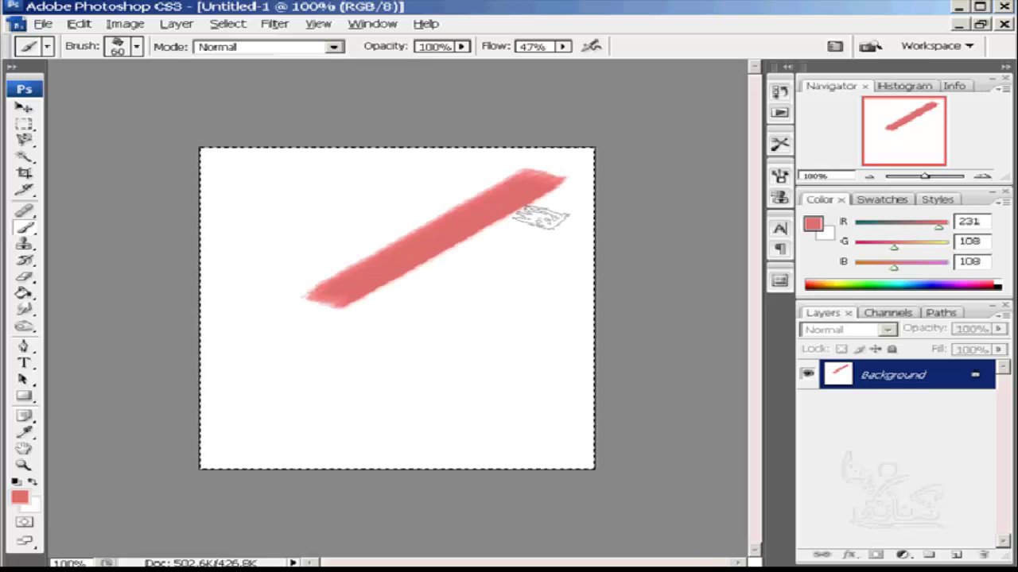
drag(540, 218, 369, 309)
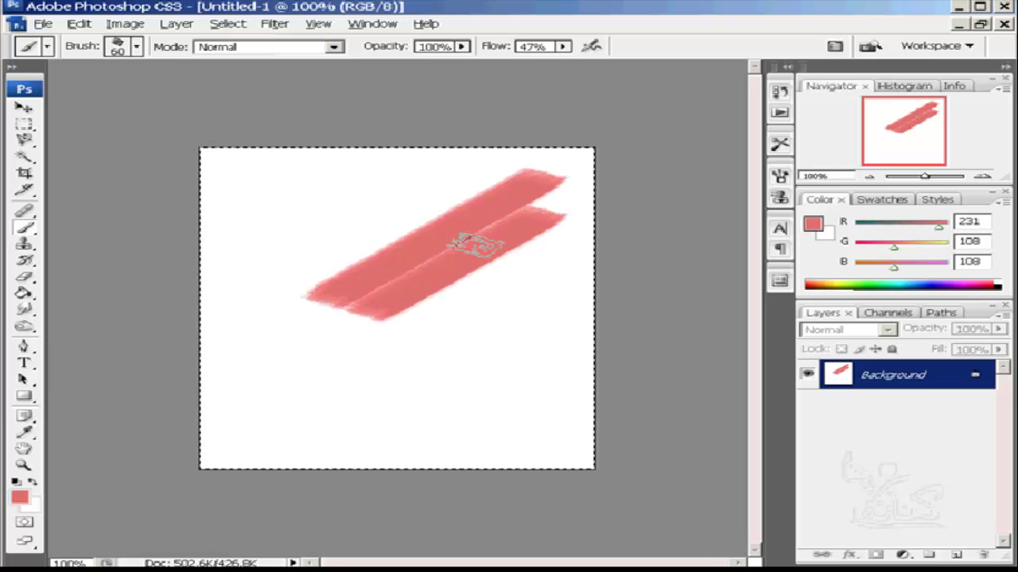
Try the 44, 36, 17, 11 and 59 px brush presets in turn
click(136, 47)
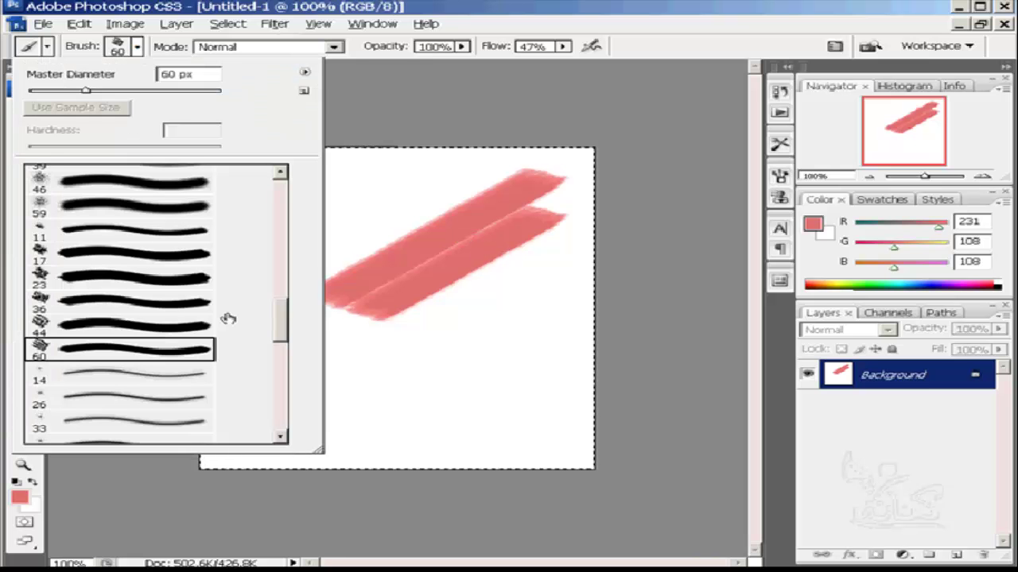
click(133, 329)
click(149, 306)
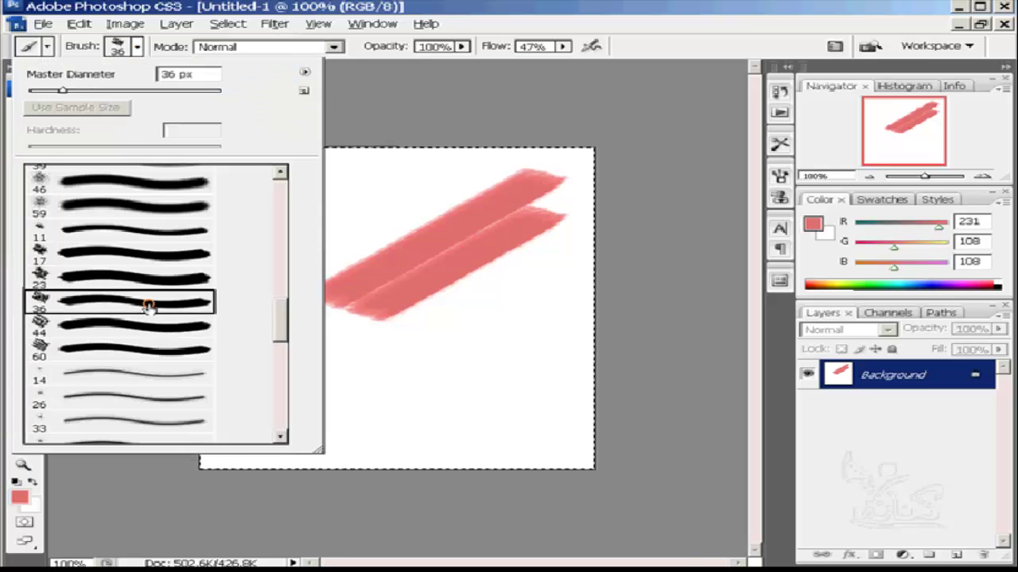
click(159, 257)
click(173, 230)
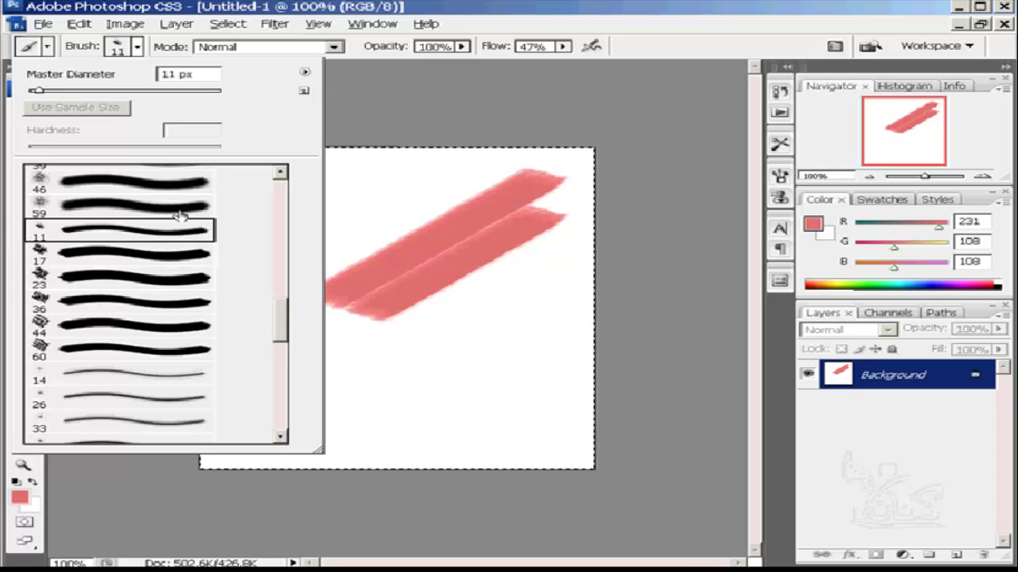
click(179, 213)
drag(287, 325, 280, 195)
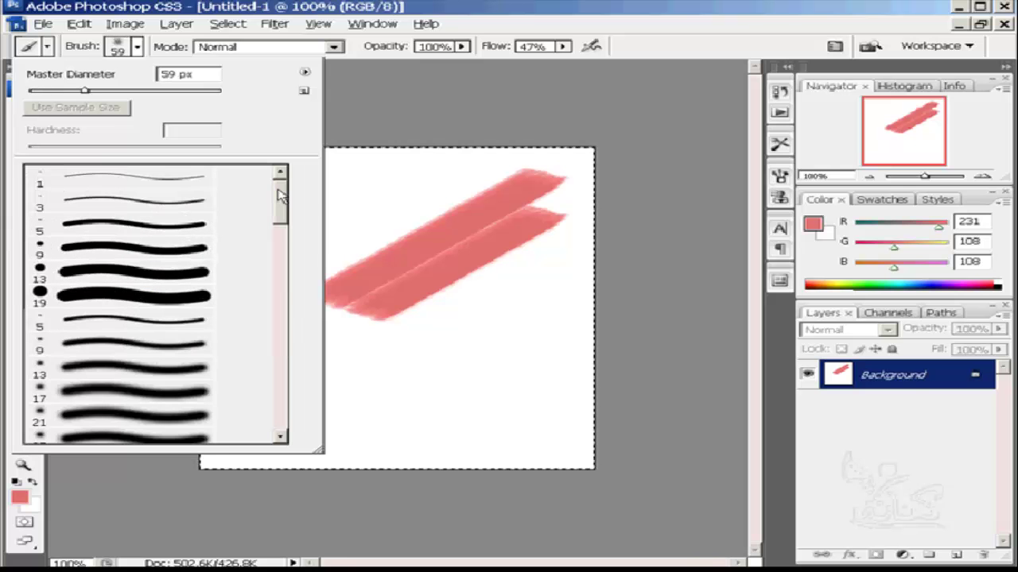
Choose the 19 px round brush at about half hardness and paint a thin soft stroke
click(119, 298)
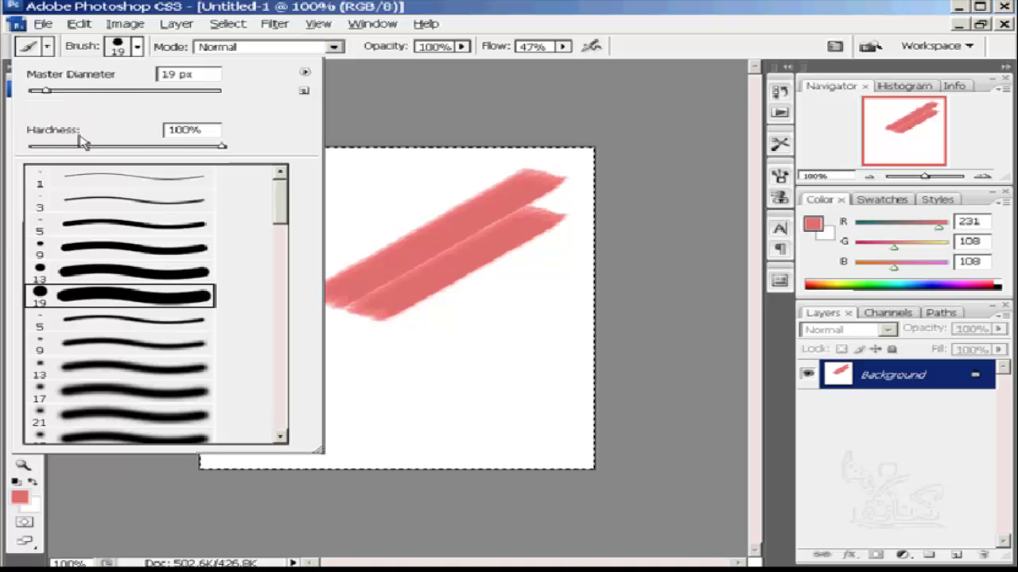
click(201, 147)
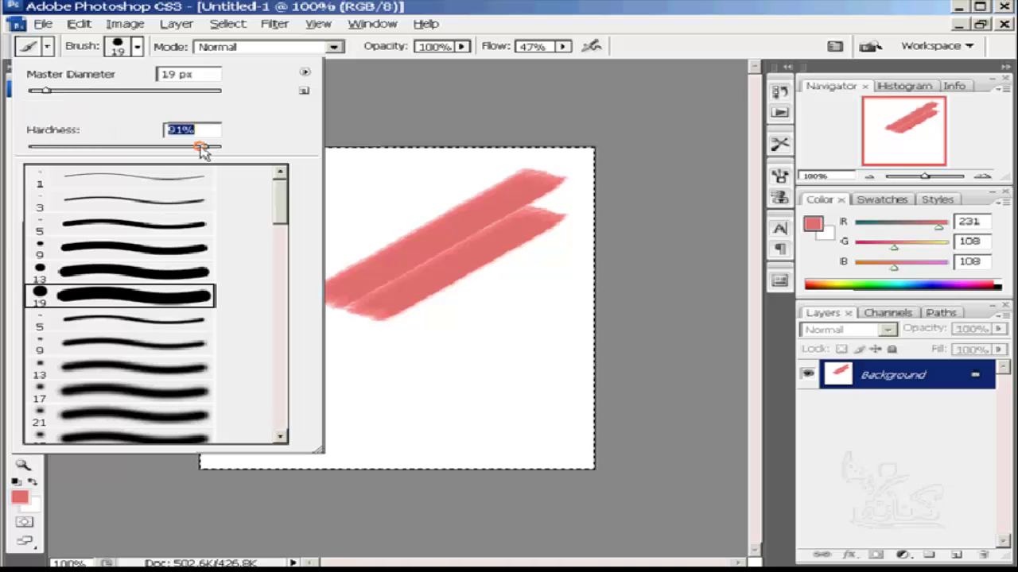
mouse_move(201, 147)
mouse_down()
mouse_move(113, 147)
mouse_move(126, 153)
mouse_up()
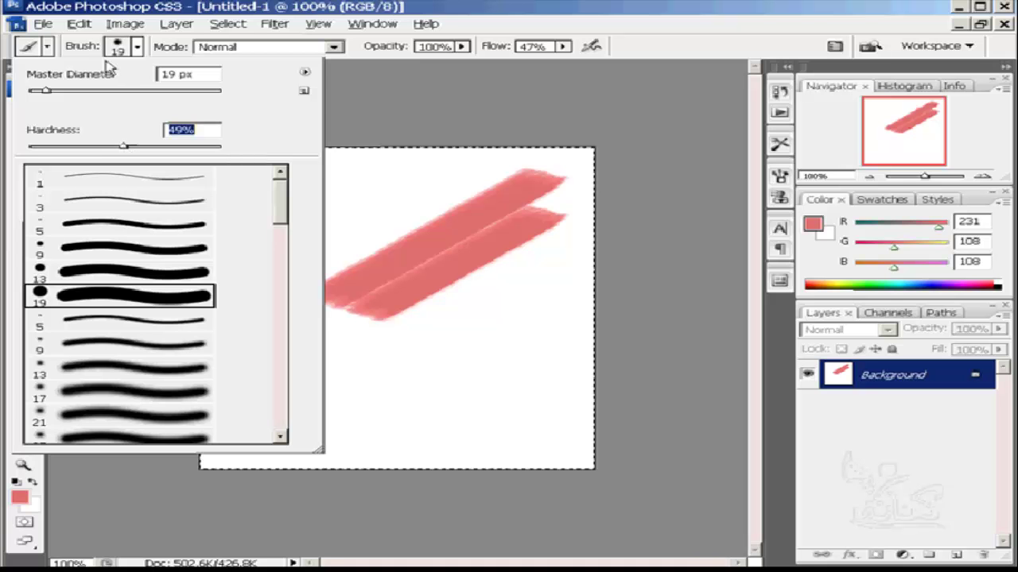
drag(569, 289, 334, 395)
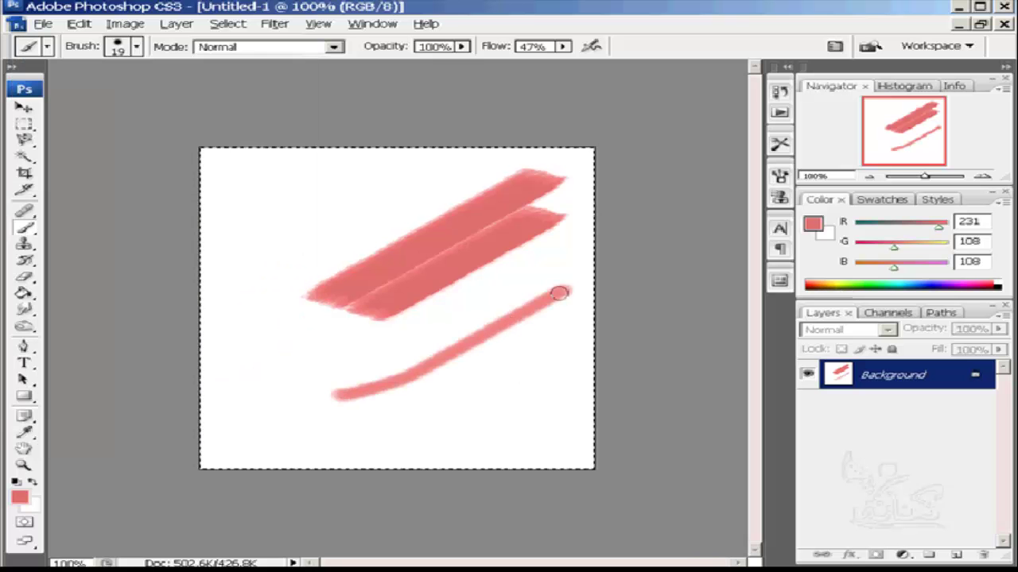
Add thin pink strokes: another diagonal, a short upper stroke, a bottom dash and a slanted stroke
mouse_move(559, 293)
mouse_down()
mouse_move(430, 366)
mouse_move(339, 391)
mouse_up()
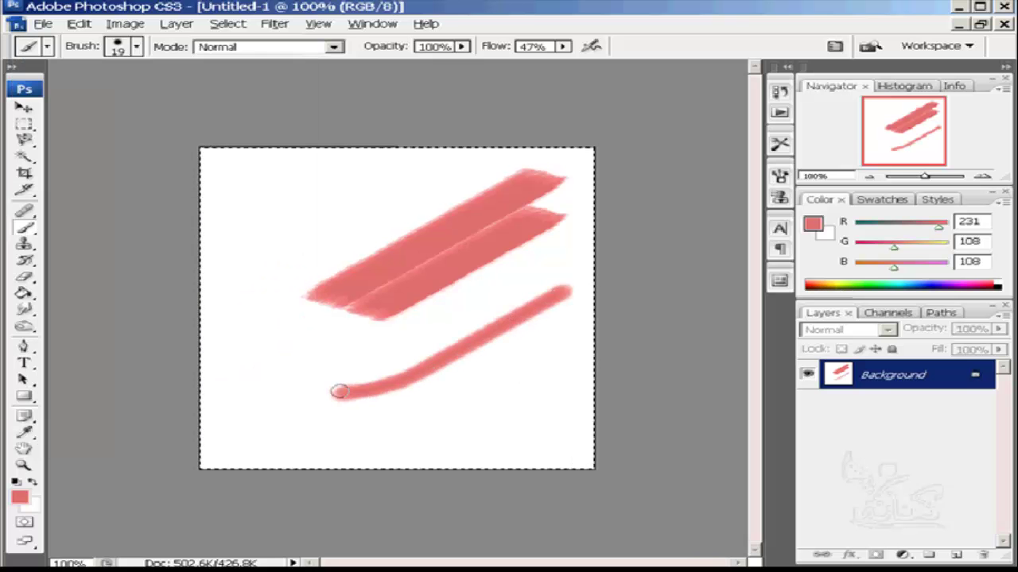
drag(555, 280, 329, 353)
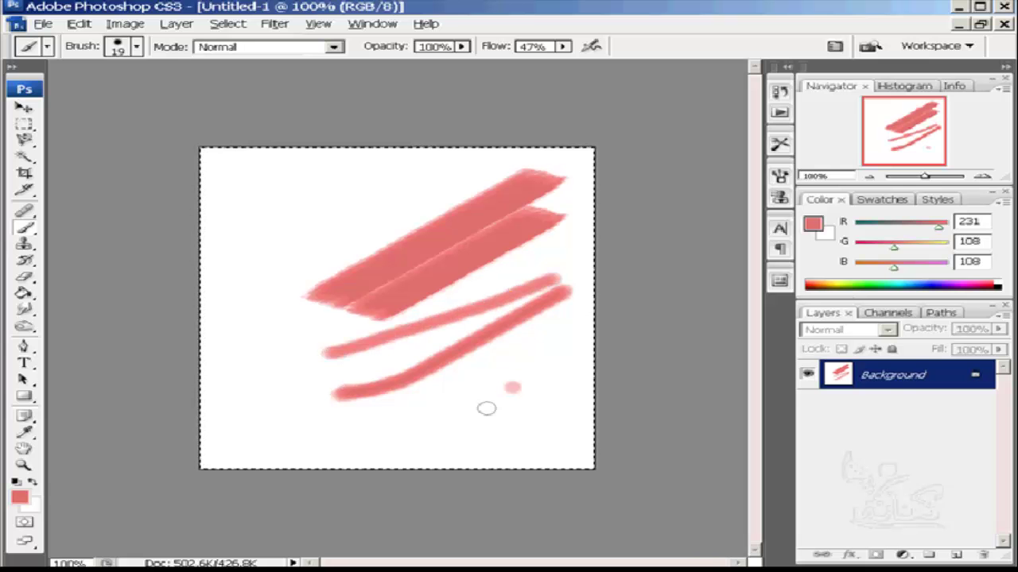
drag(538, 407, 438, 409)
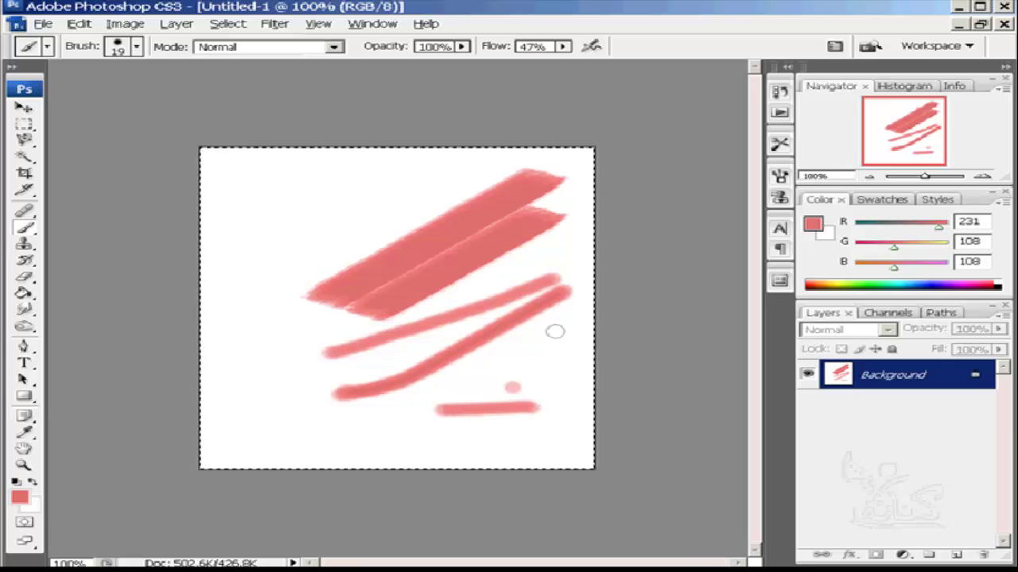
drag(555, 332, 478, 381)
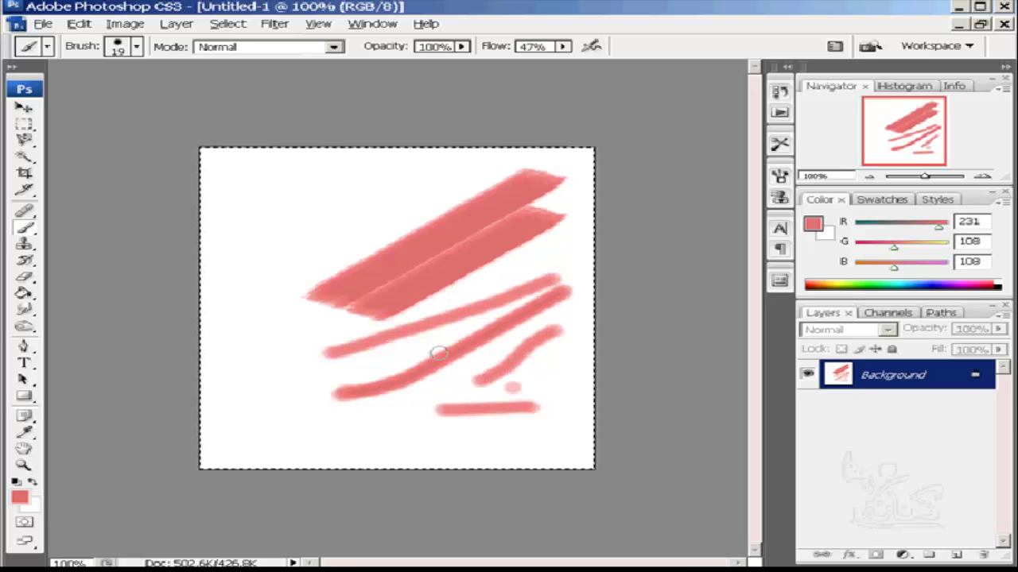
Scroll the brush preset list and pick the 95 px leaf brush
click(137, 47)
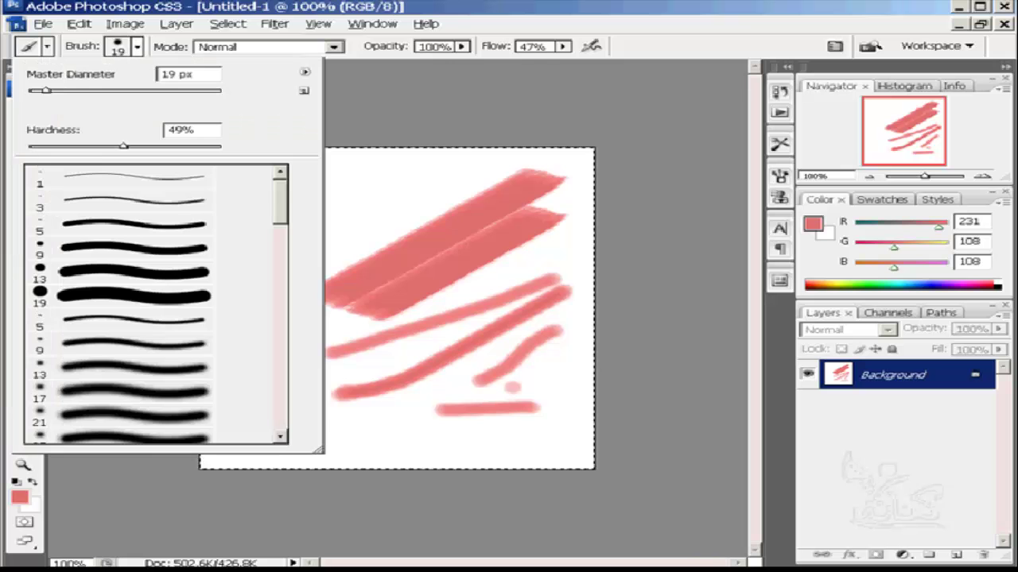
drag(283, 198, 270, 354)
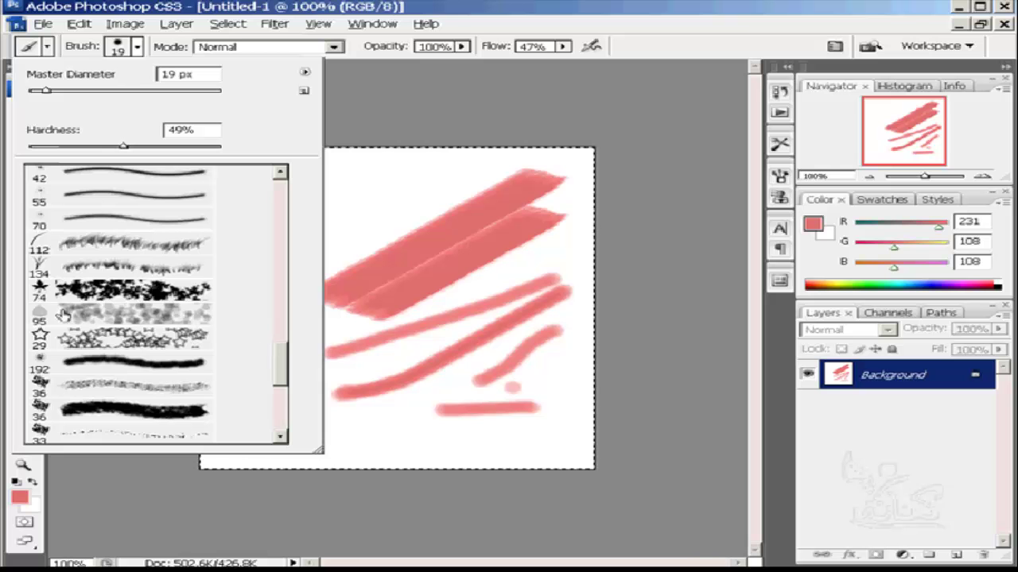
click(113, 316)
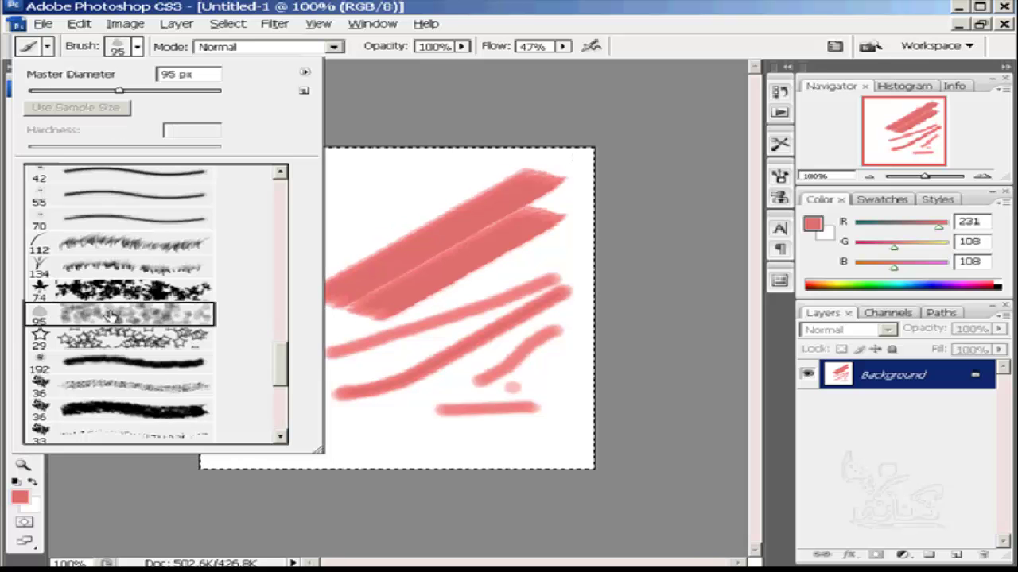
Stamp faint pink leaf dabs around the canvas with the 95 px brush, then clear it to white
click(388, 199)
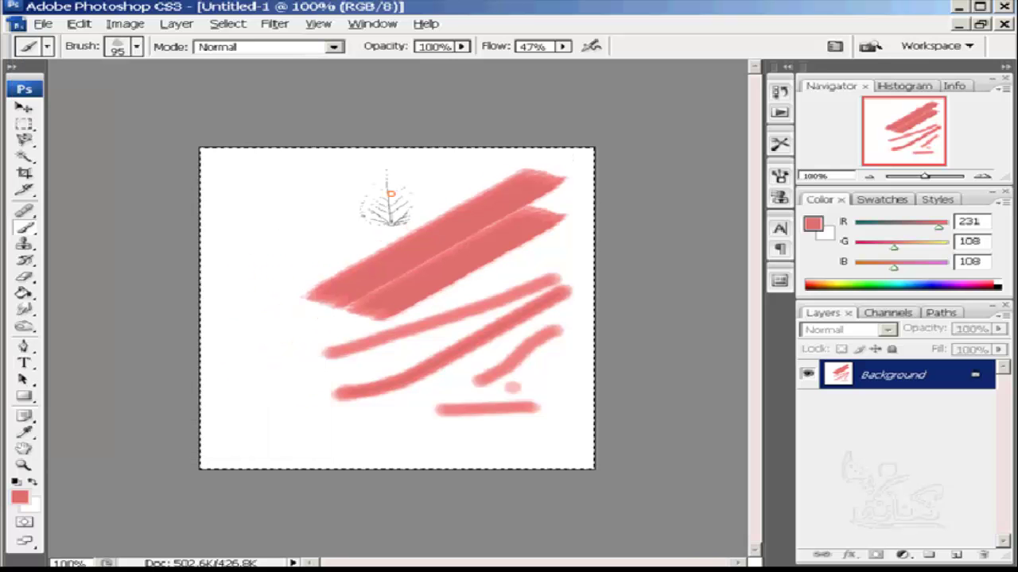
click(389, 203)
click(271, 248)
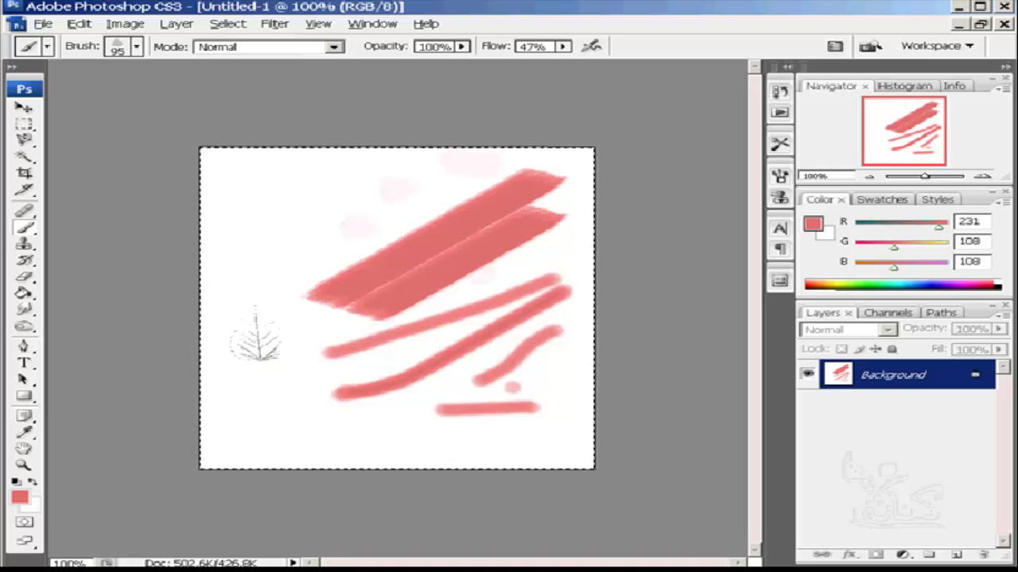
click(256, 334)
click(263, 232)
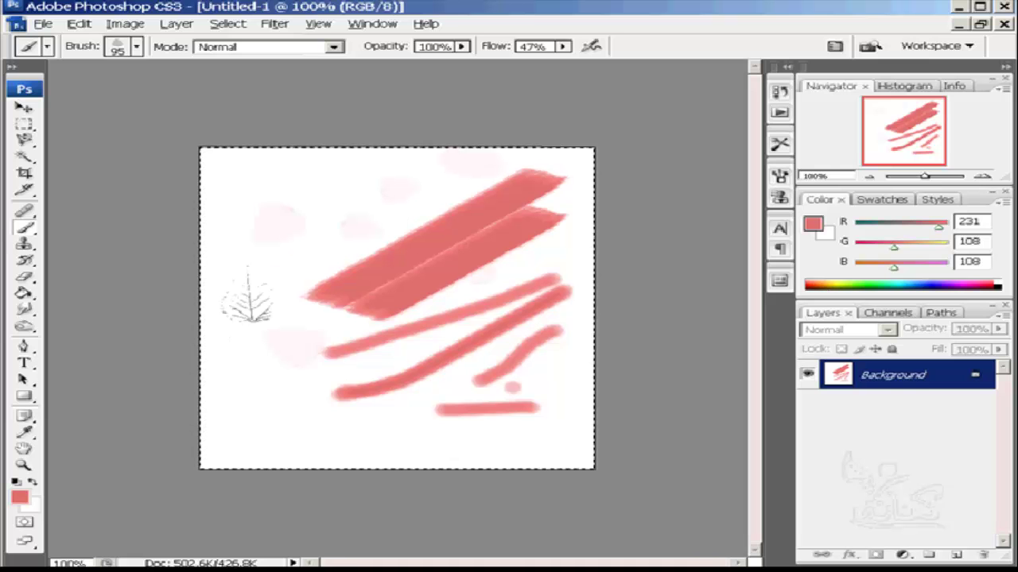
click(405, 394)
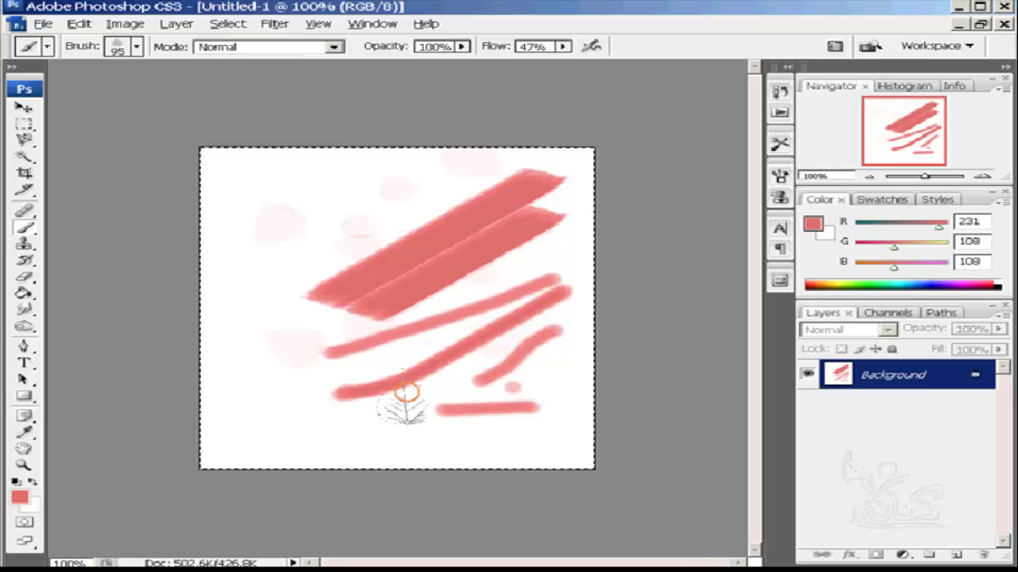
click(294, 398)
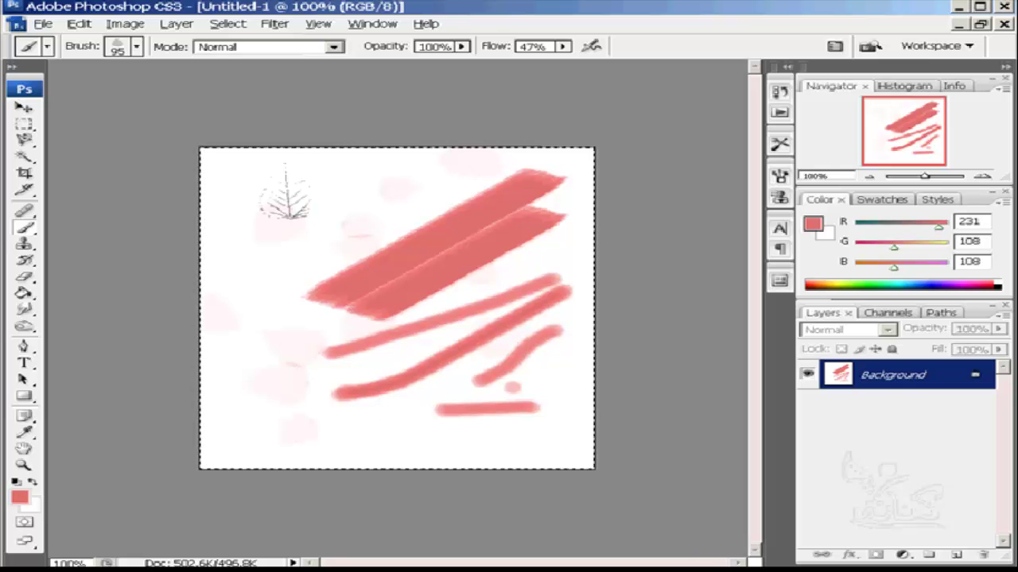
mouse_move(285, 191)
mouse_down()
mouse_move(531, 397)
mouse_move(376, 338)
mouse_move(378, 190)
mouse_up()
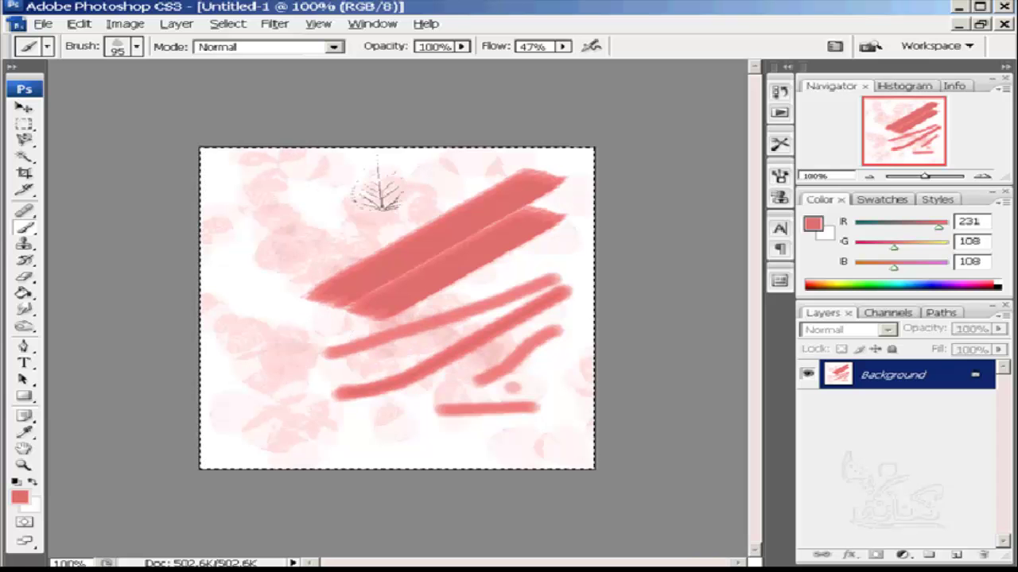
key(Delete)
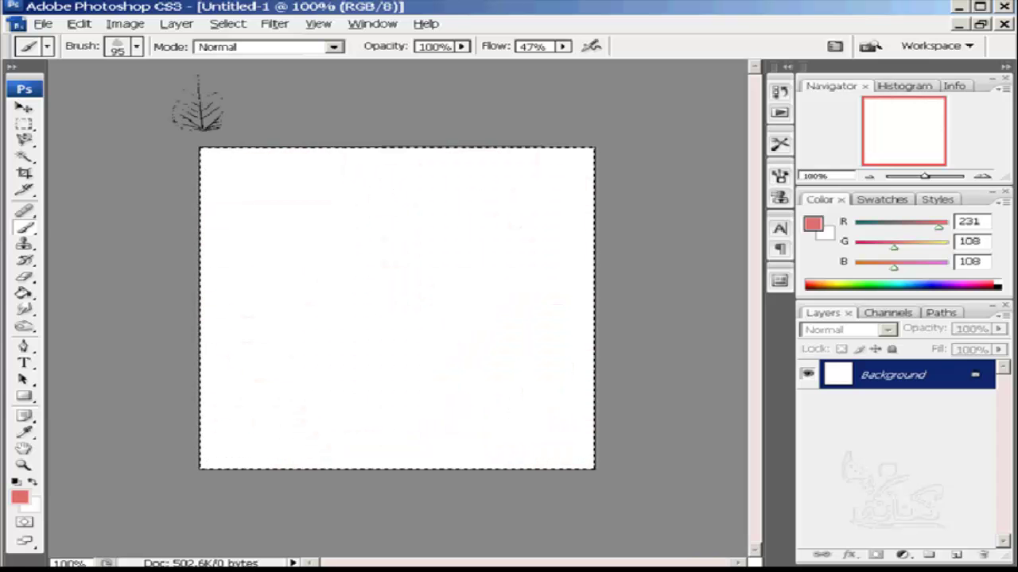
Reduce the leaf brush Master Diameter to 49 px and scatter soft pink dabs over the canvas
click(137, 47)
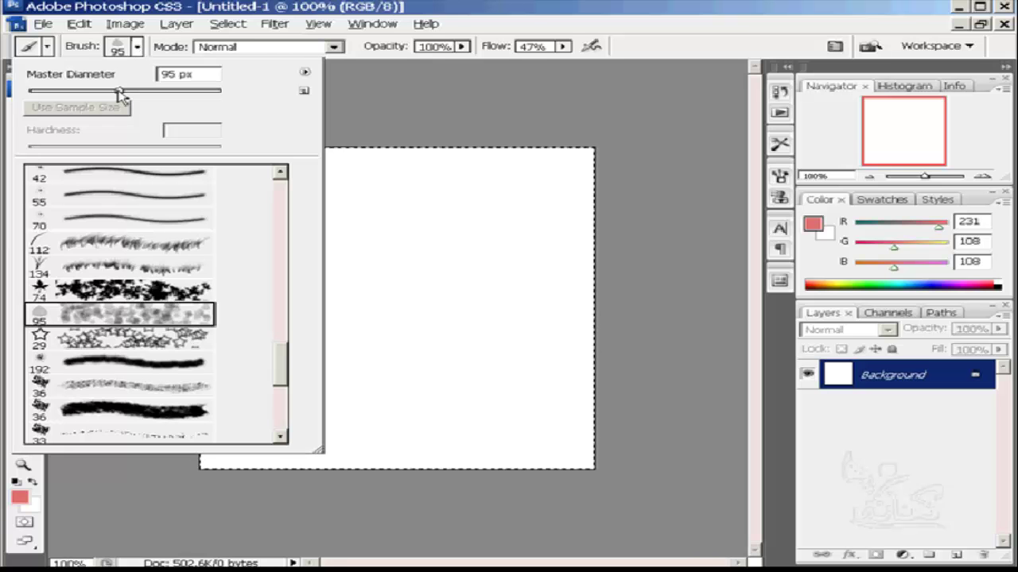
drag(117, 92, 76, 92)
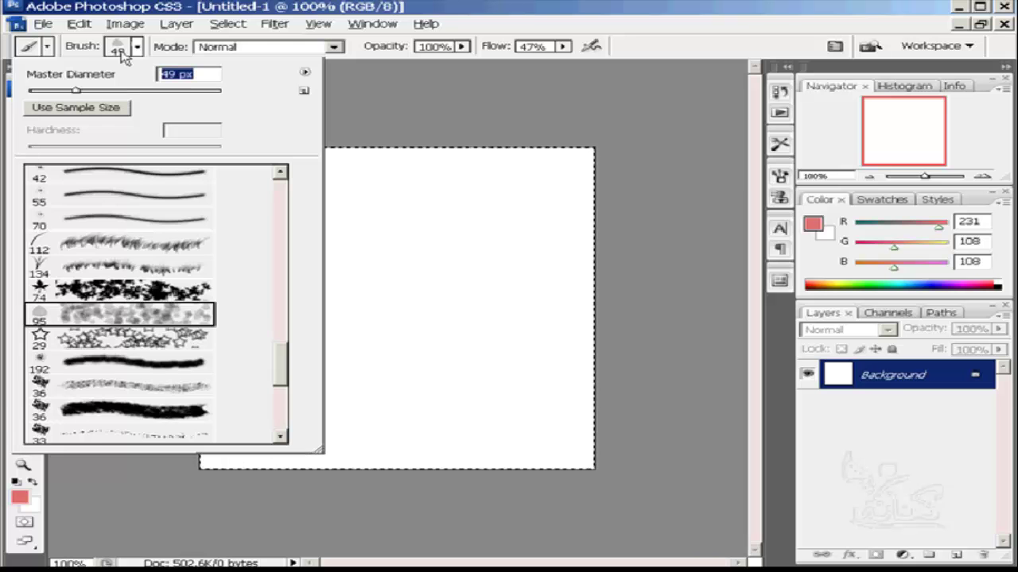
click(119, 49)
mouse_move(492, 216)
mouse_down()
mouse_move(328, 347)
mouse_move(419, 326)
mouse_move(316, 406)
mouse_up()
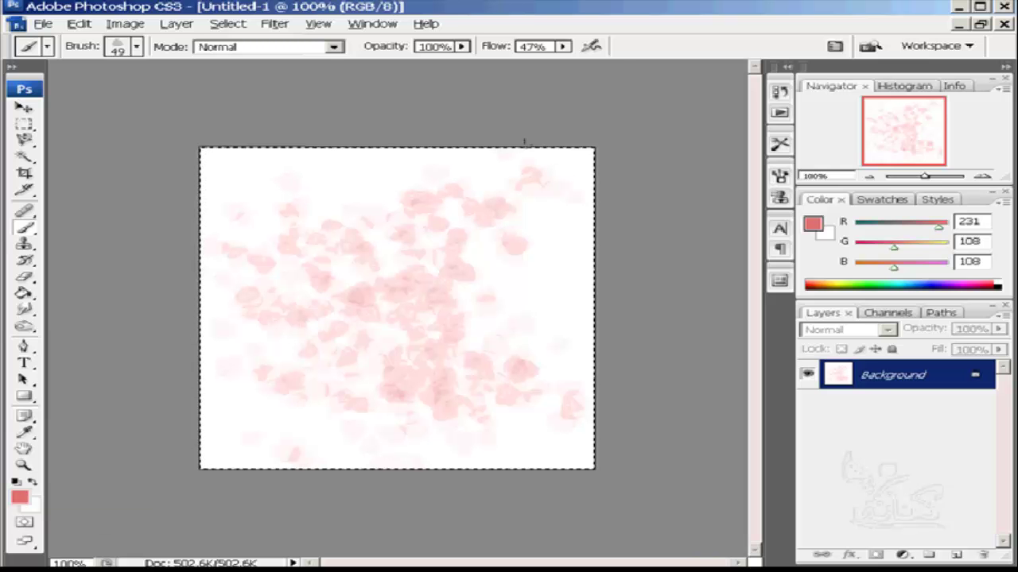
Raise brush flow to 100% and paint denser pink petal dabs over the canvas
click(563, 47)
drag(563, 61, 617, 62)
click(540, 203)
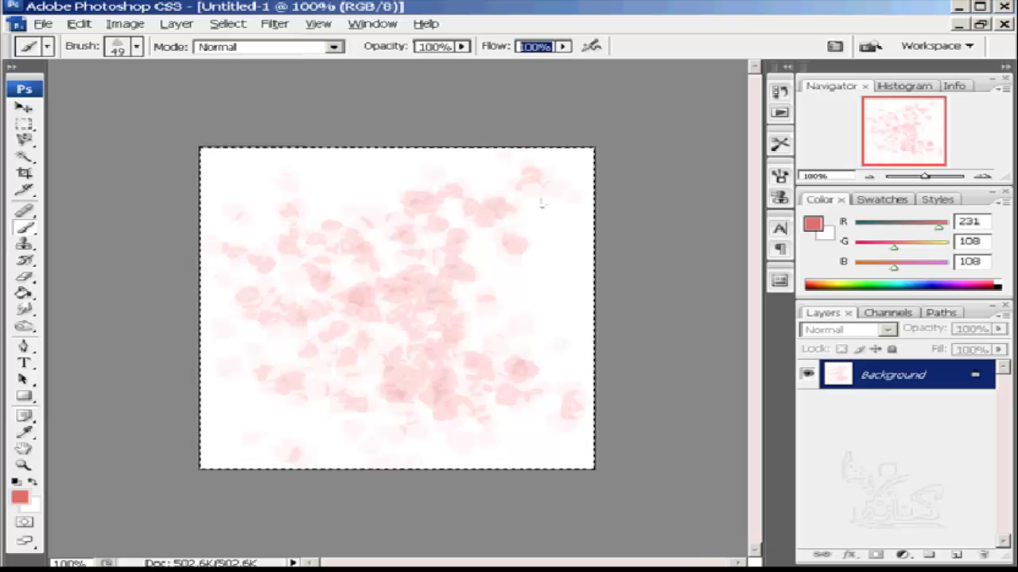
mouse_move(541, 204)
mouse_down()
mouse_move(462, 265)
mouse_move(284, 256)
mouse_move(557, 299)
mouse_move(260, 410)
mouse_up()
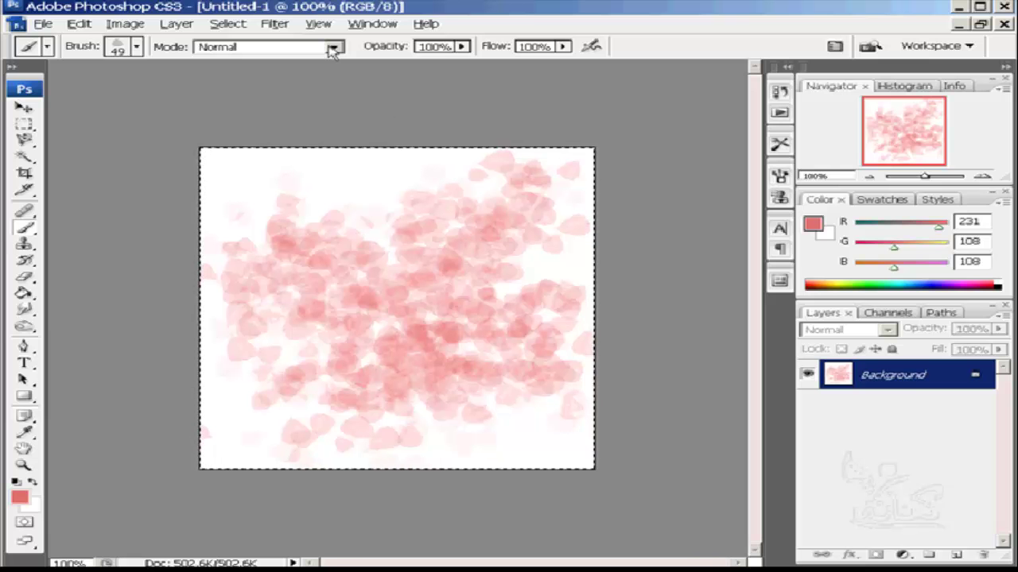
Switch to the 74 px Scattered Maple Leaves brush and paint pink and orange leaves across the canvas
click(136, 46)
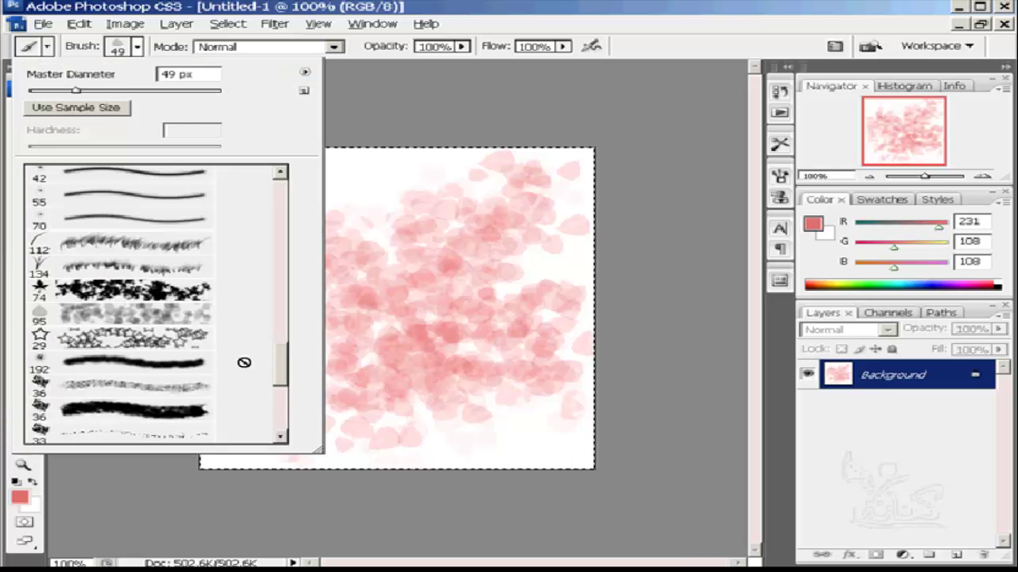
click(131, 290)
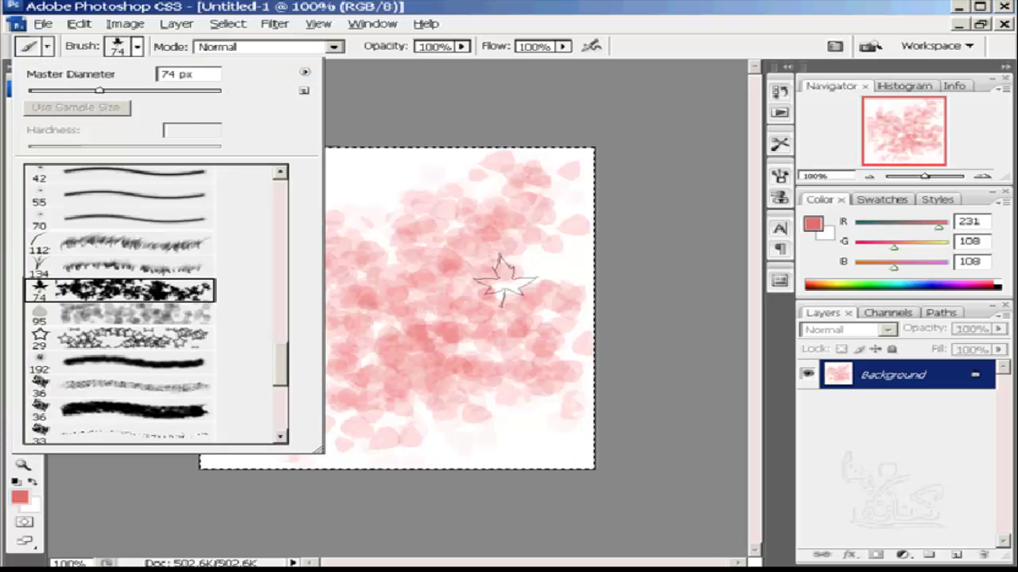
mouse_move(554, 195)
mouse_down()
mouse_move(488, 258)
mouse_move(347, 326)
mouse_move(503, 402)
mouse_up()
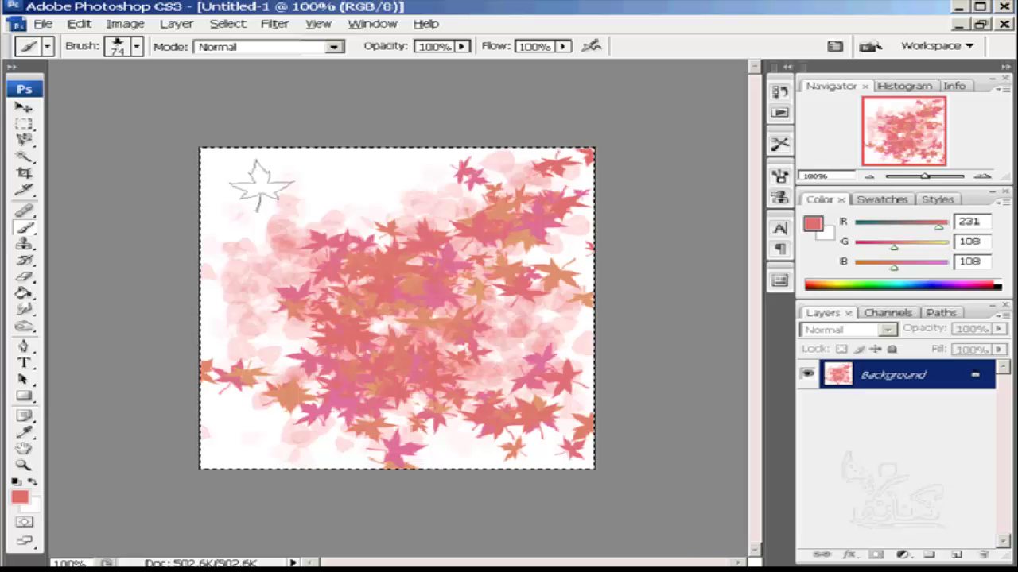
drag(260, 186, 479, 351)
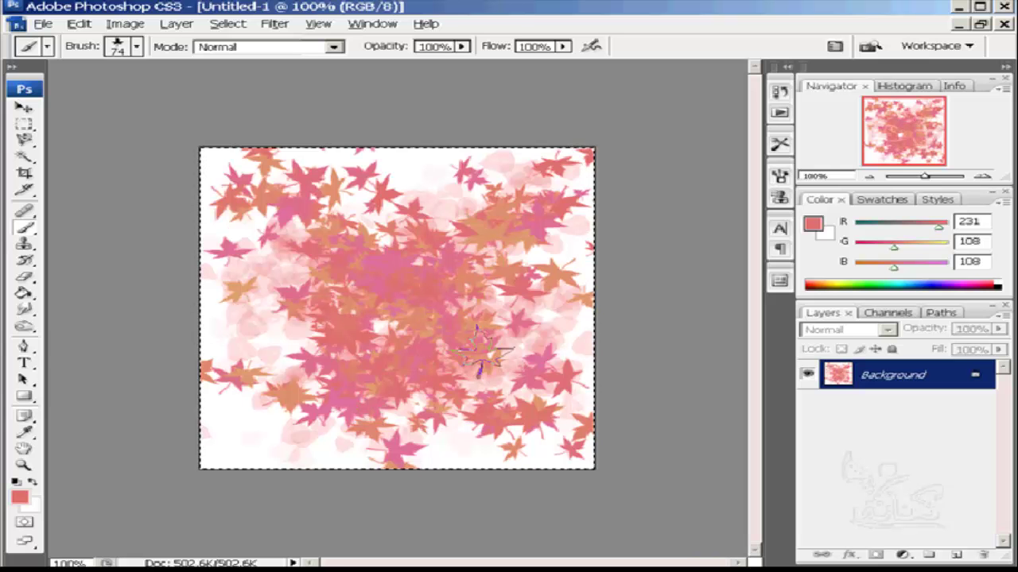
Clear the canvas to white and stamp maple leaves at the top right, left and middle
key(Delete)
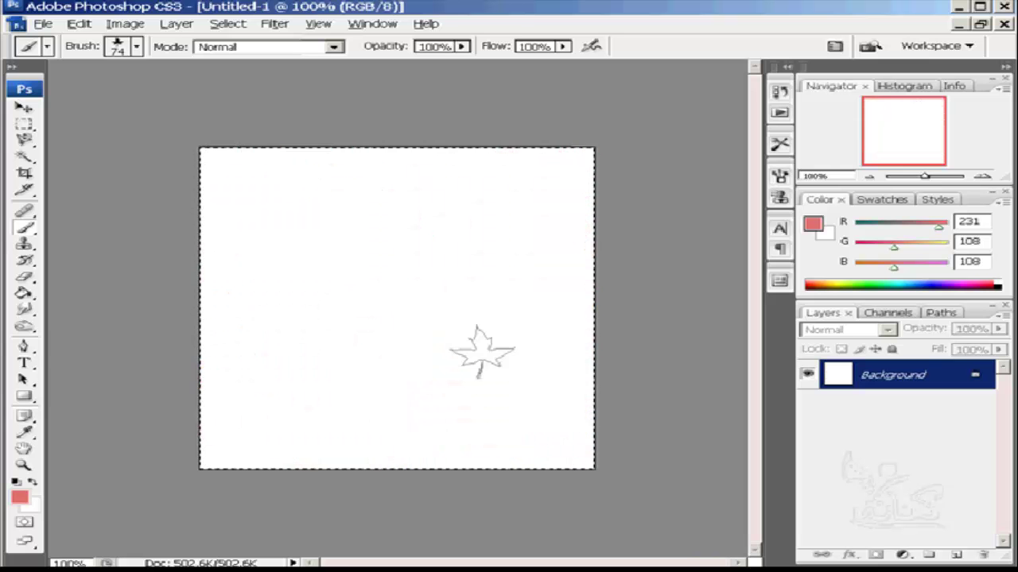
drag(551, 219, 450, 295)
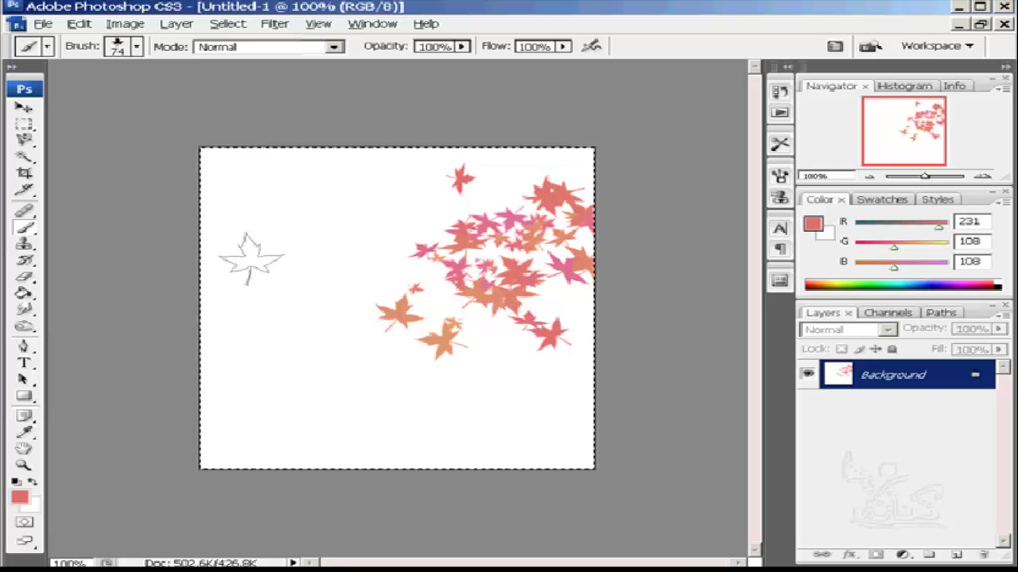
click(250, 259)
click(310, 368)
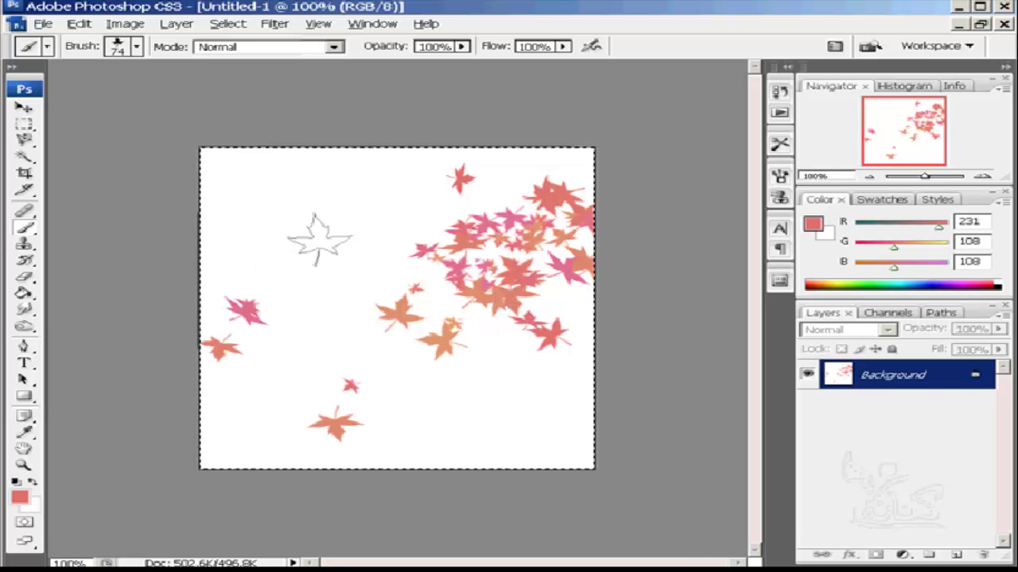
click(318, 240)
Stamp more pink and orange maple leaves across the lower and right areas
click(269, 235)
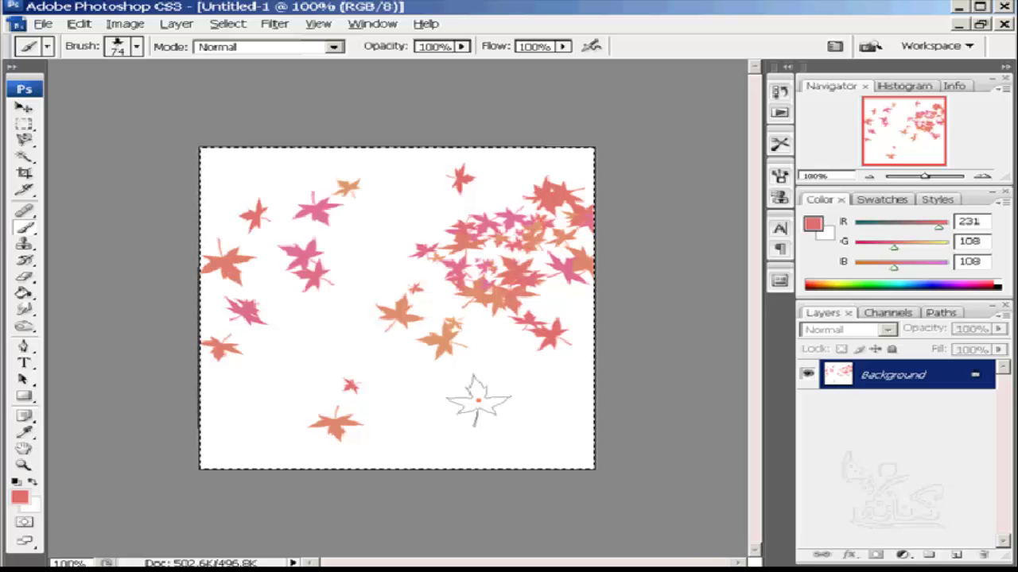
click(477, 400)
click(342, 344)
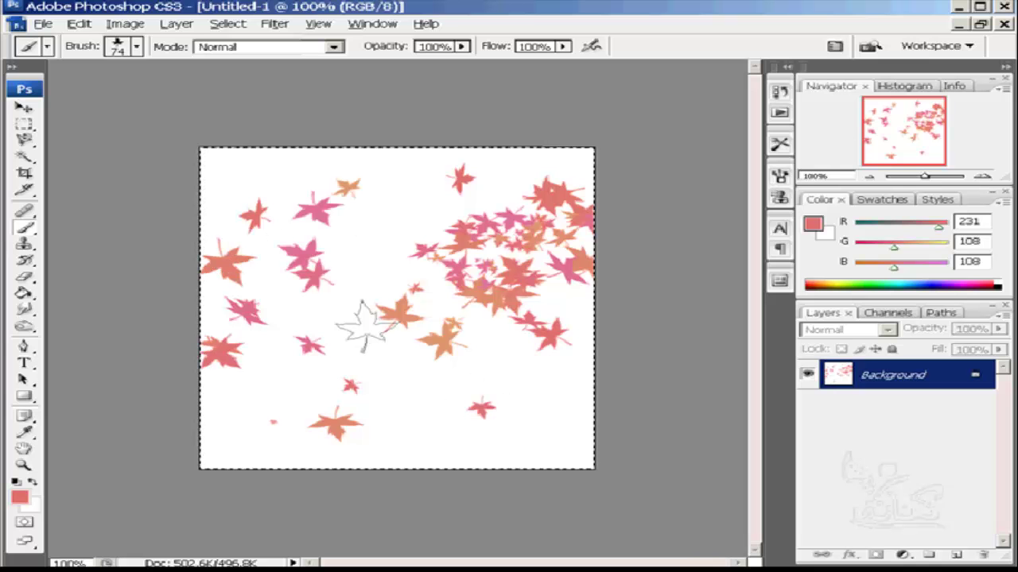
click(364, 324)
click(470, 427)
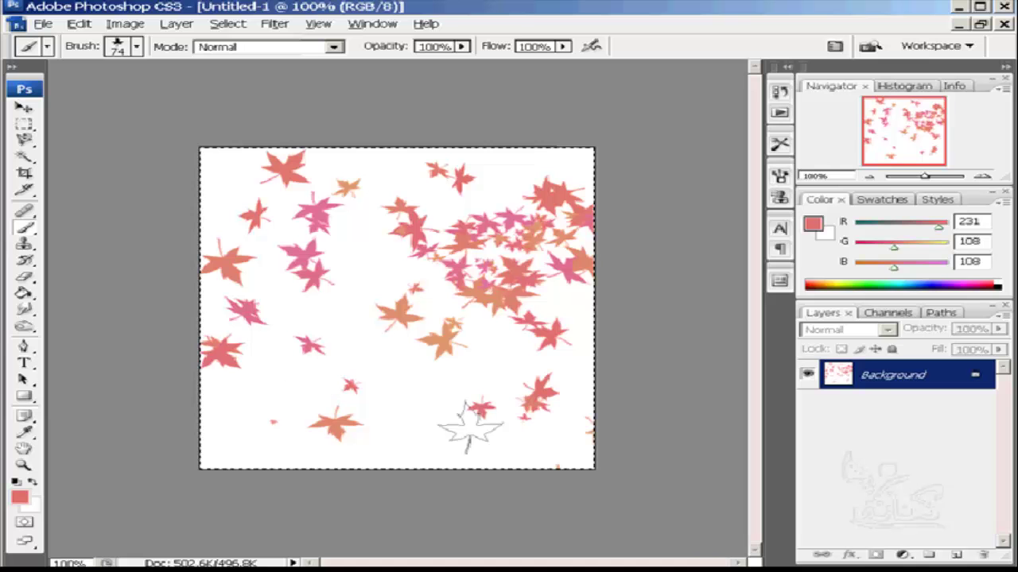
drag(470, 427, 391, 447)
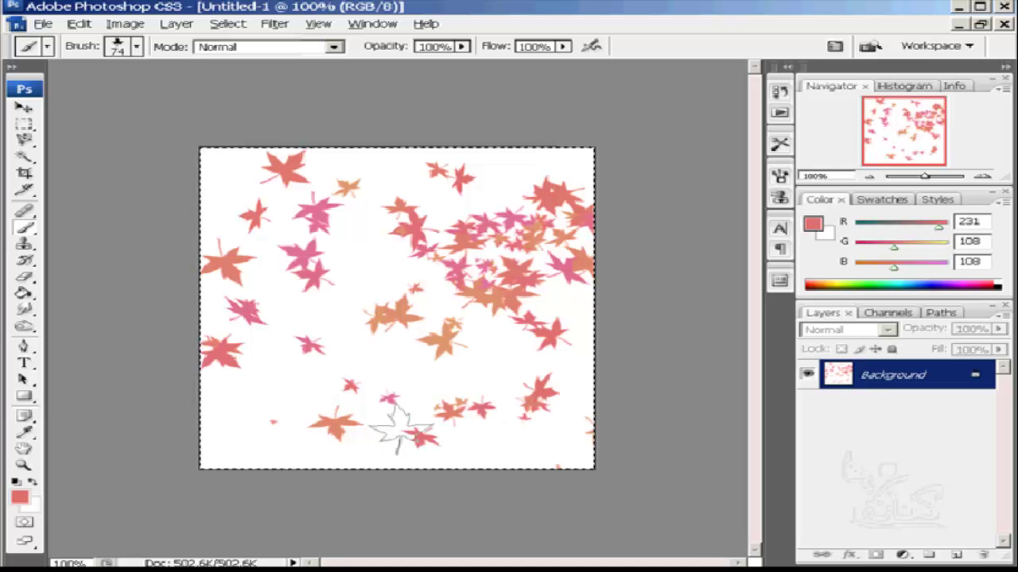
Replace the current brush presets with the Assorted Brushes library
click(136, 47)
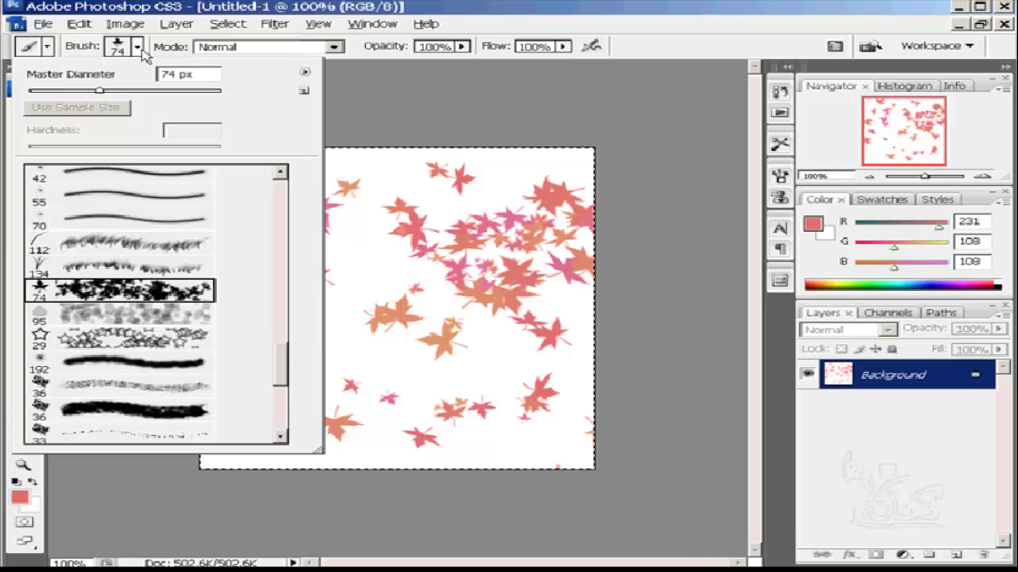
click(305, 73)
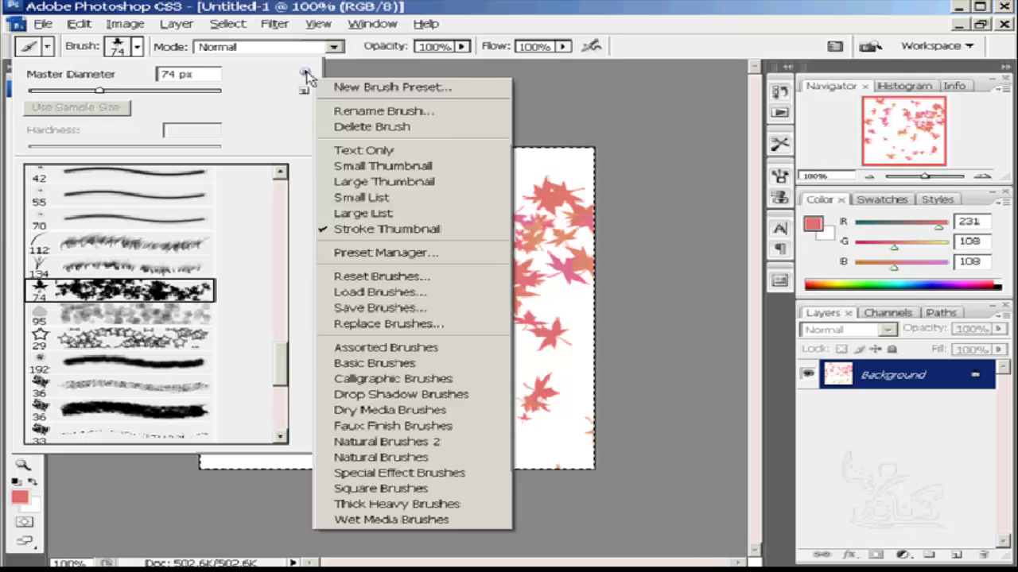
click(487, 353)
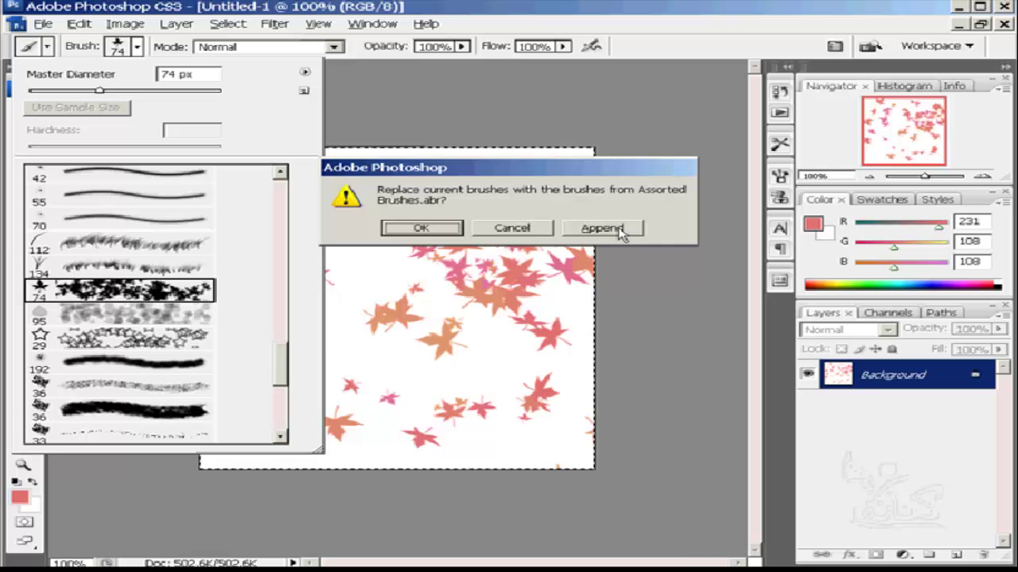
click(434, 228)
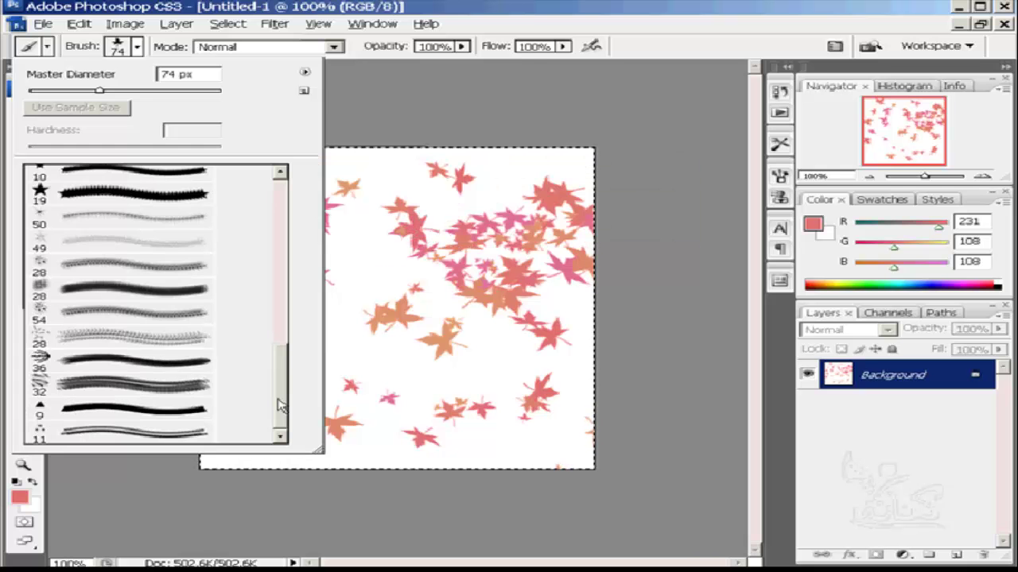
mouse_move(279, 406)
mouse_down()
mouse_move(302, 211)
mouse_move(291, 249)
mouse_move(8, 199)
mouse_up()
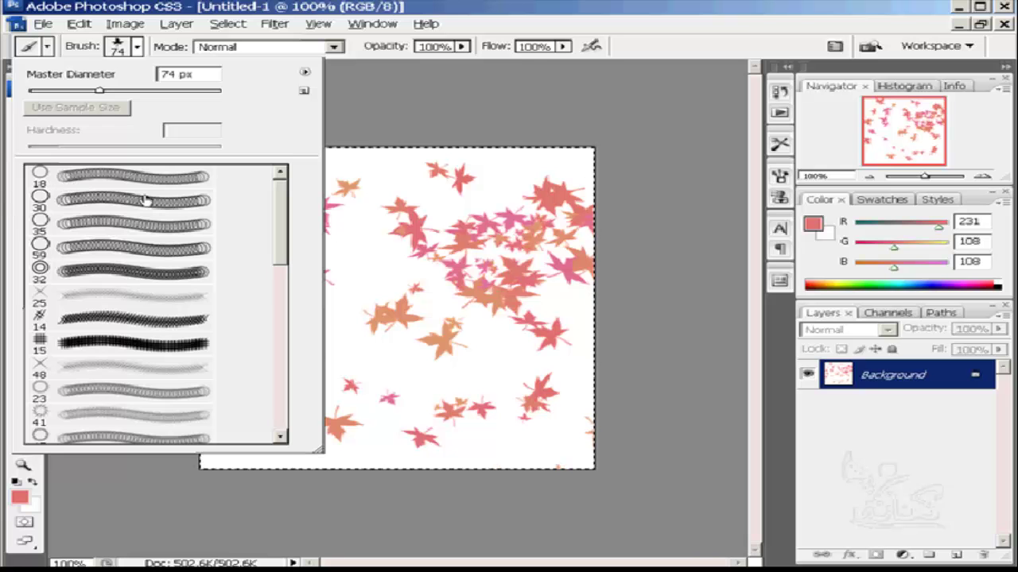
Pick the 25 px Assorted brush, clear the canvas, and paint a winding faint pink stroke
click(39, 297)
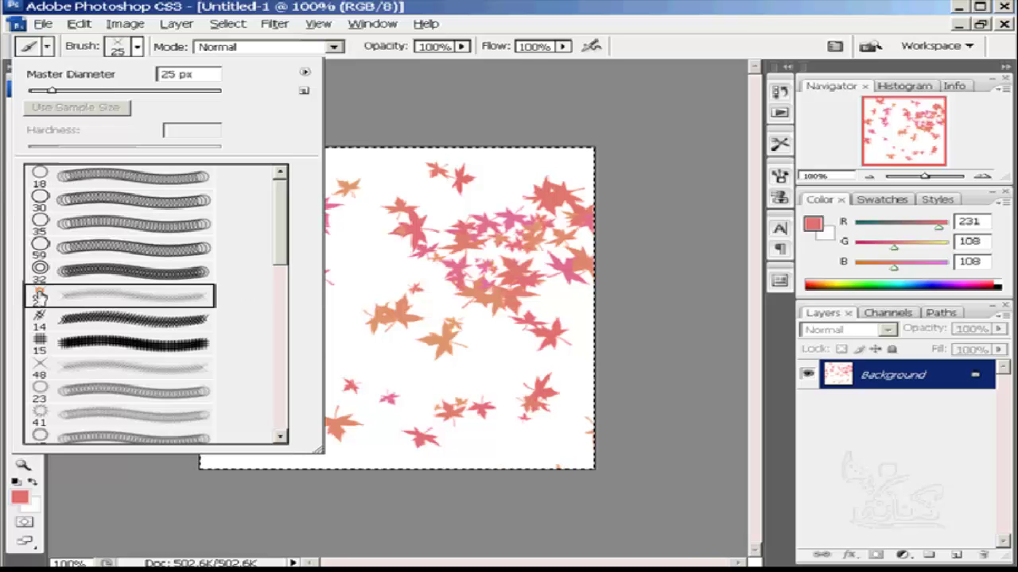
click(403, 251)
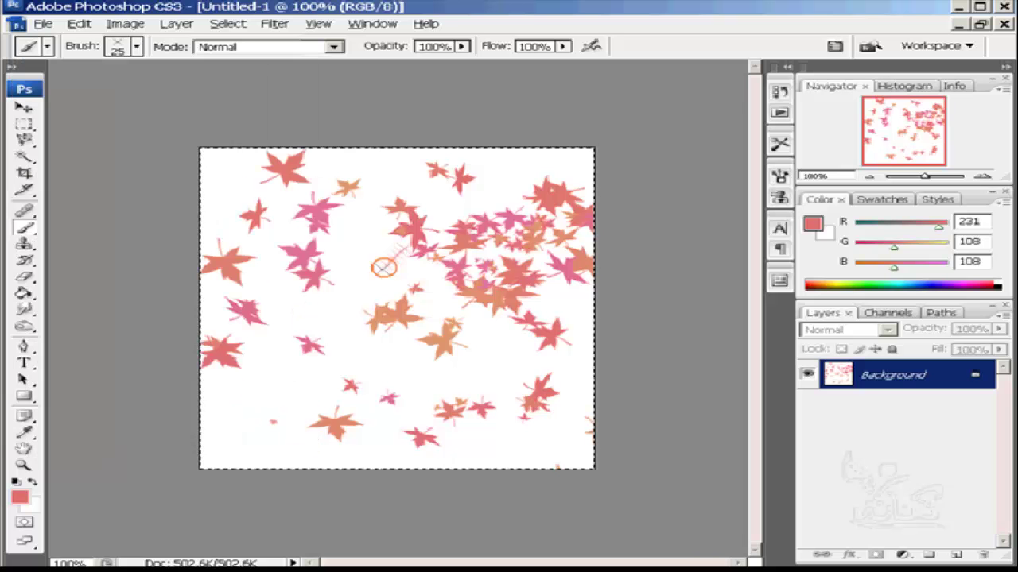
mouse_move(383, 267)
mouse_down()
mouse_move(393, 343)
mouse_move(280, 397)
mouse_move(465, 420)
mouse_move(252, 450)
mouse_up()
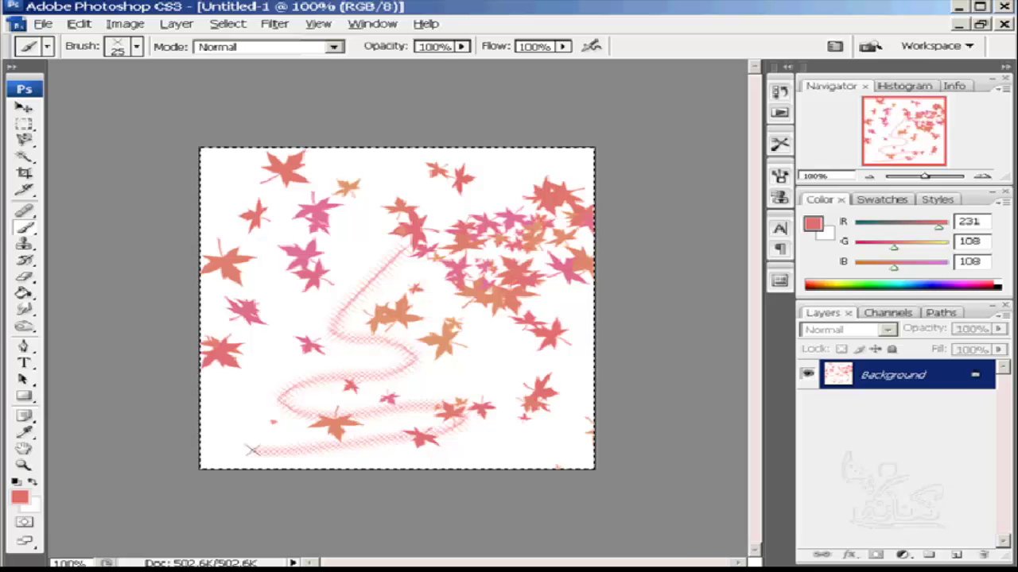
key(Delete)
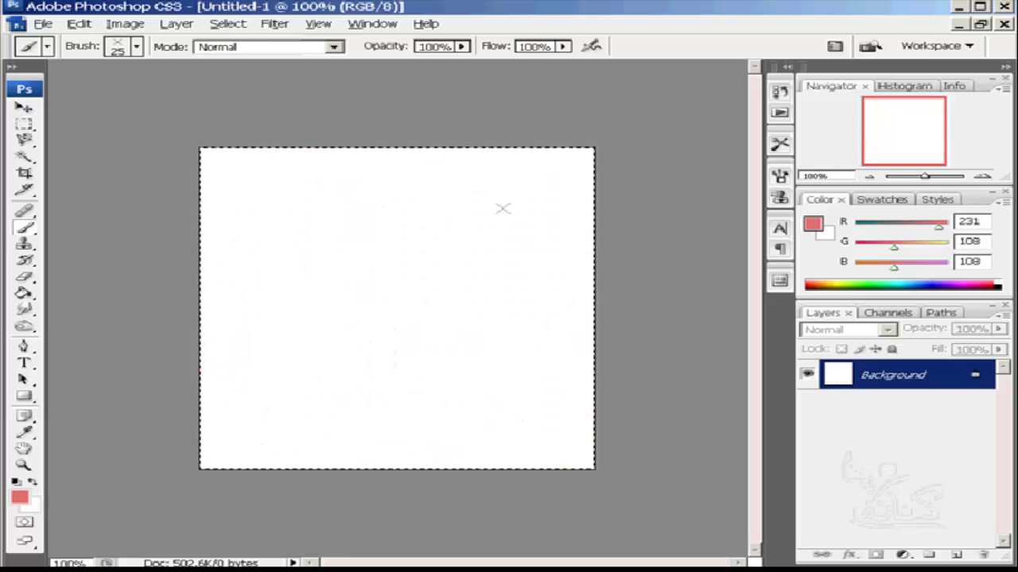
mouse_move(518, 190)
mouse_down()
mouse_move(315, 346)
mouse_move(334, 418)
mouse_move(277, 419)
mouse_move(301, 241)
mouse_up()
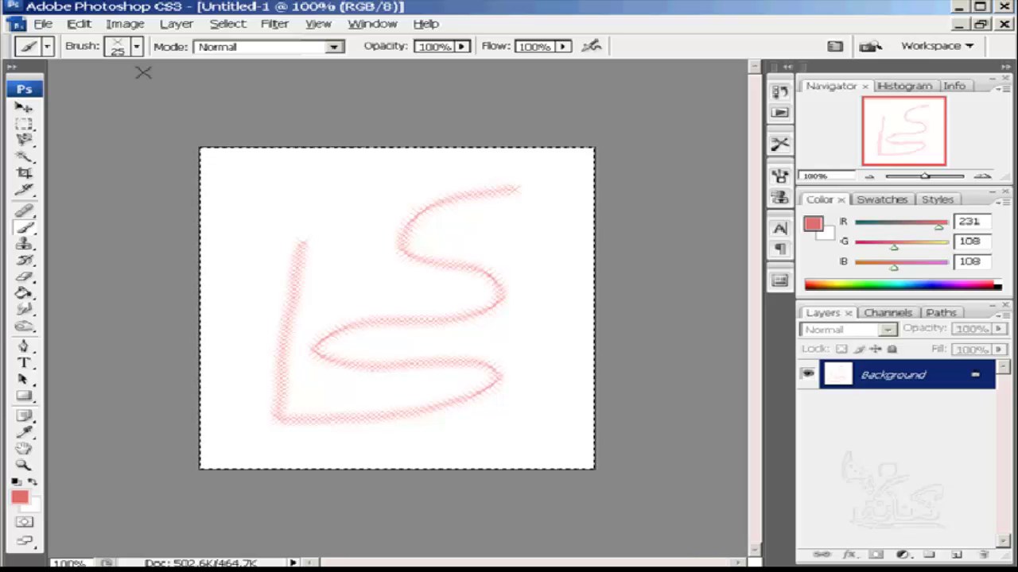
Paint a thick pink band across the top with the 41 px brush
click(137, 47)
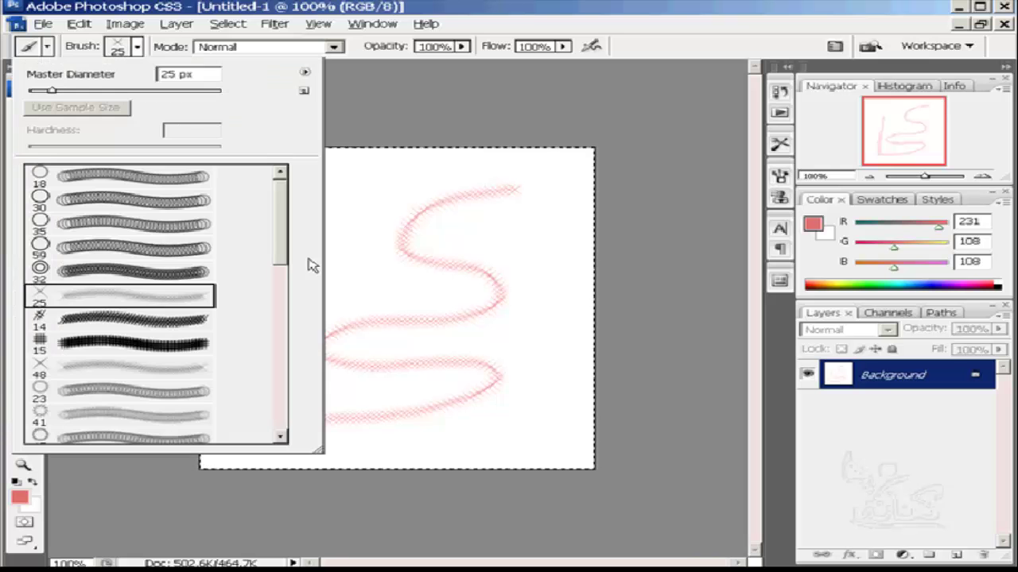
mouse_move(280, 247)
mouse_down()
mouse_move(293, 347)
mouse_move(293, 323)
mouse_up()
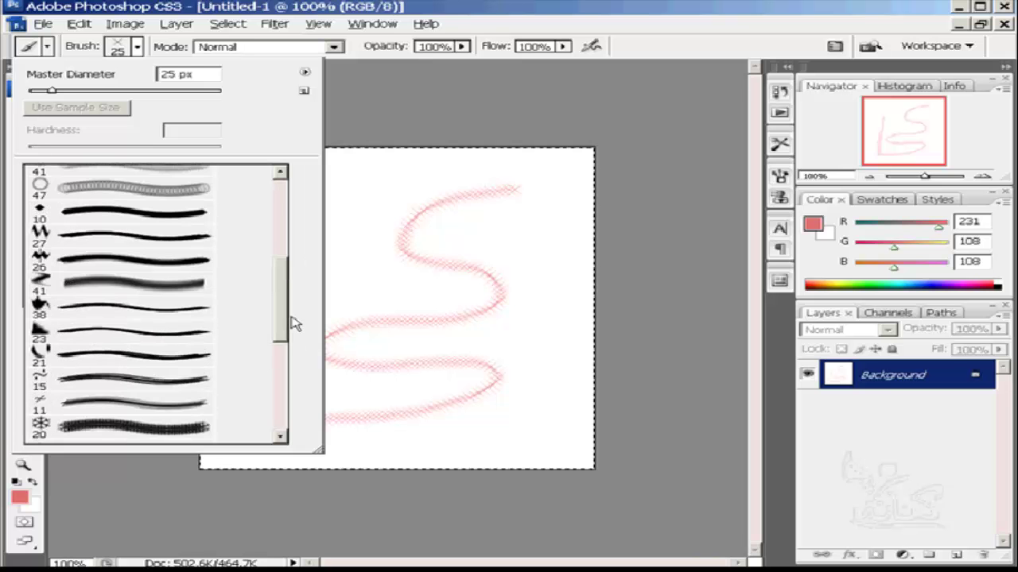
click(131, 291)
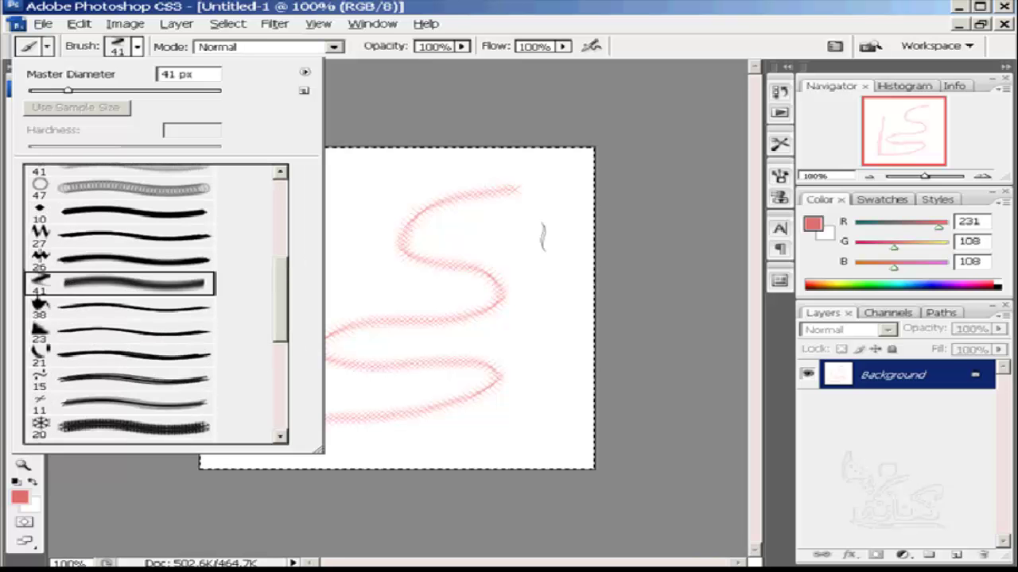
mouse_move(542, 236)
mouse_down()
mouse_move(451, 260)
mouse_move(283, 274)
mouse_move(543, 229)
mouse_up()
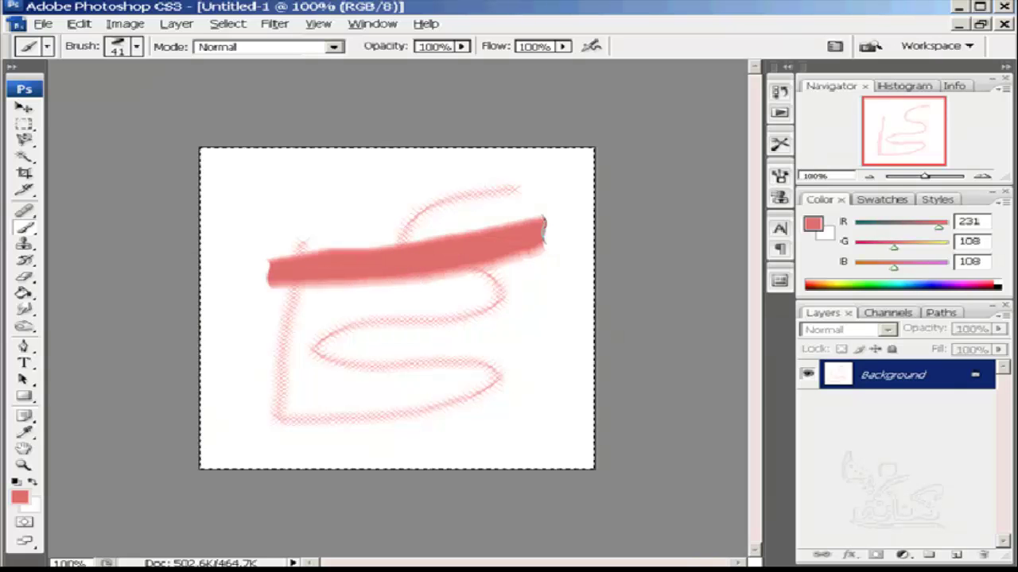
Load the Basic Brushes set and paint a soft 48 px pink stroke across the lower canvas
click(137, 46)
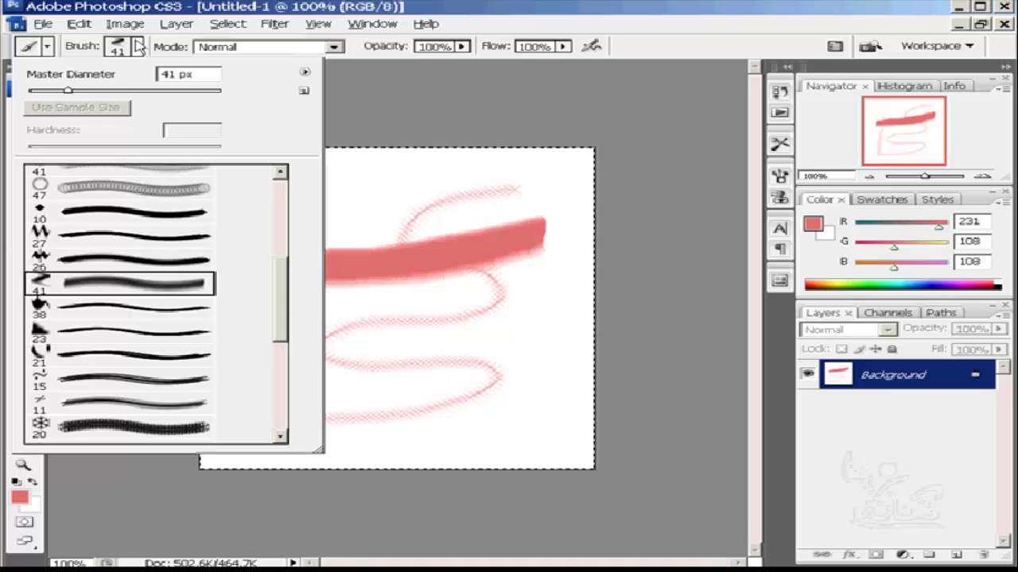
click(305, 74)
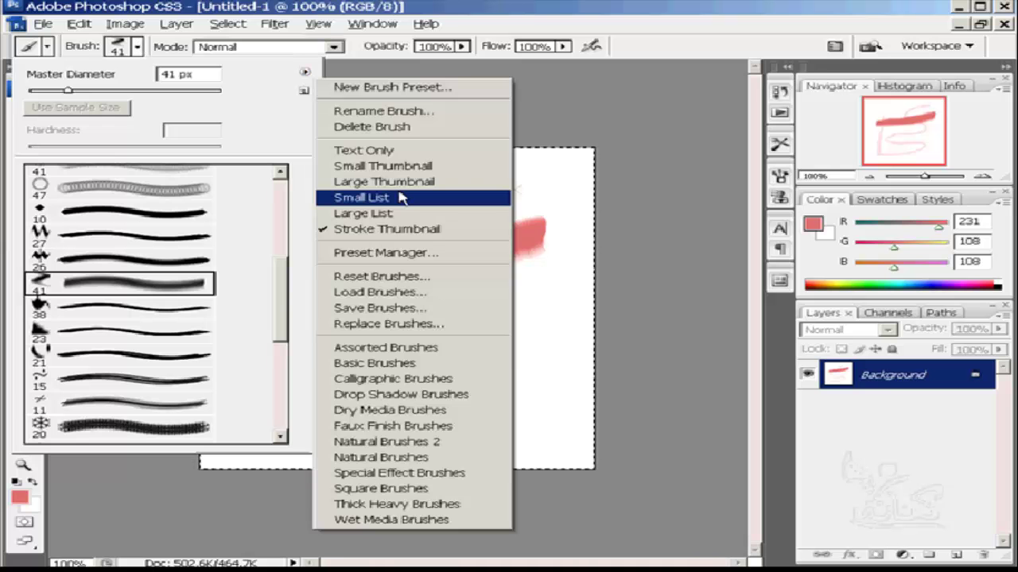
click(477, 374)
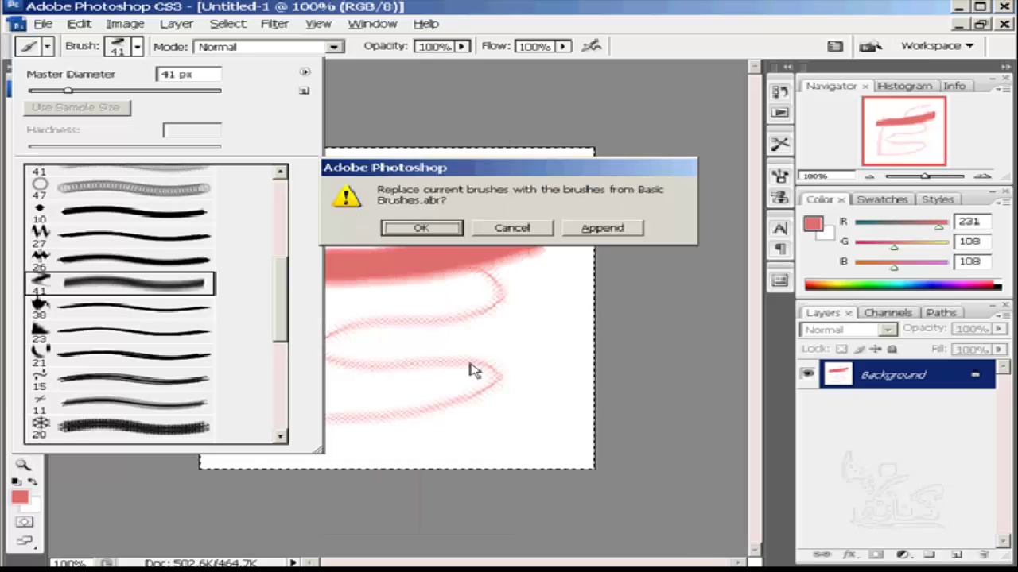
click(458, 237)
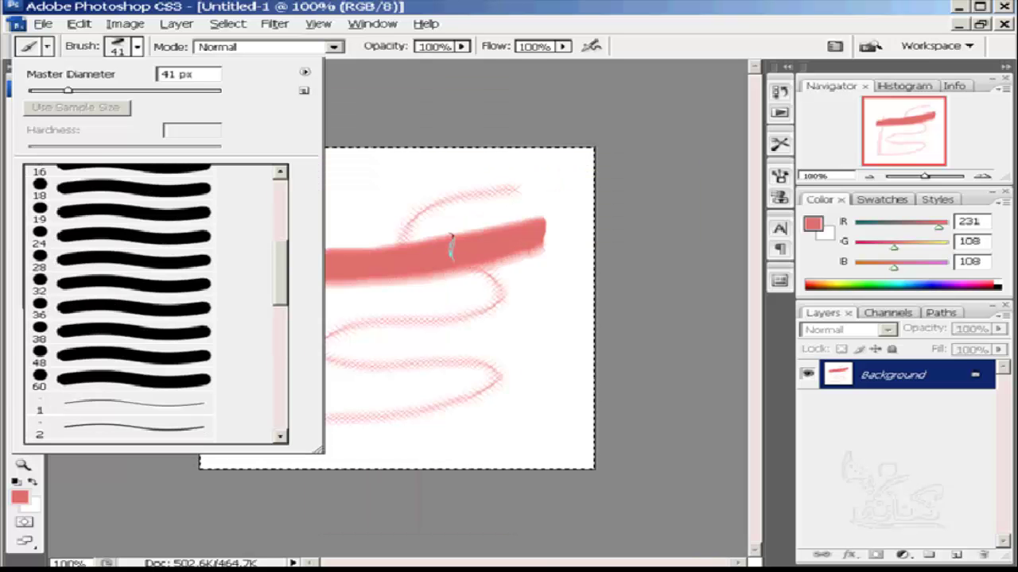
mouse_move(279, 279)
mouse_down()
mouse_move(291, 201)
mouse_move(291, 420)
mouse_up()
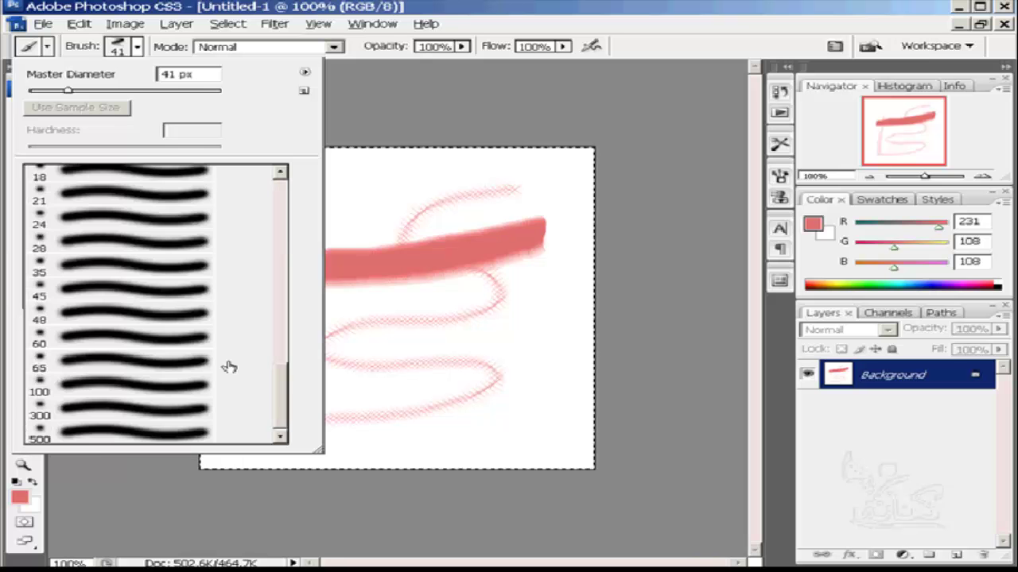
click(145, 319)
mouse_move(557, 308)
mouse_down()
mouse_move(489, 338)
mouse_move(247, 358)
mouse_up()
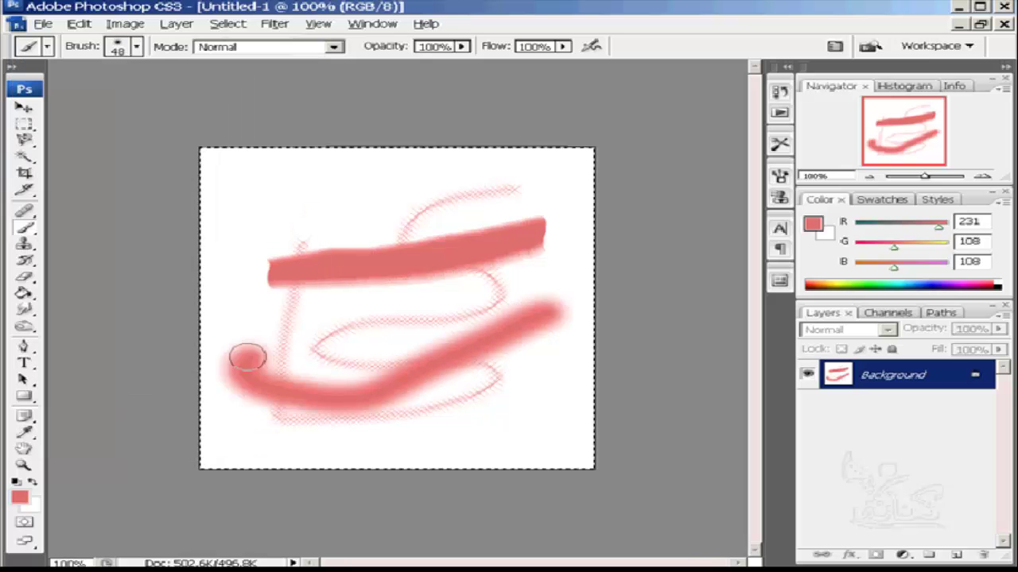
Append the Calligraphic Brushes set to the current brush presets
click(137, 48)
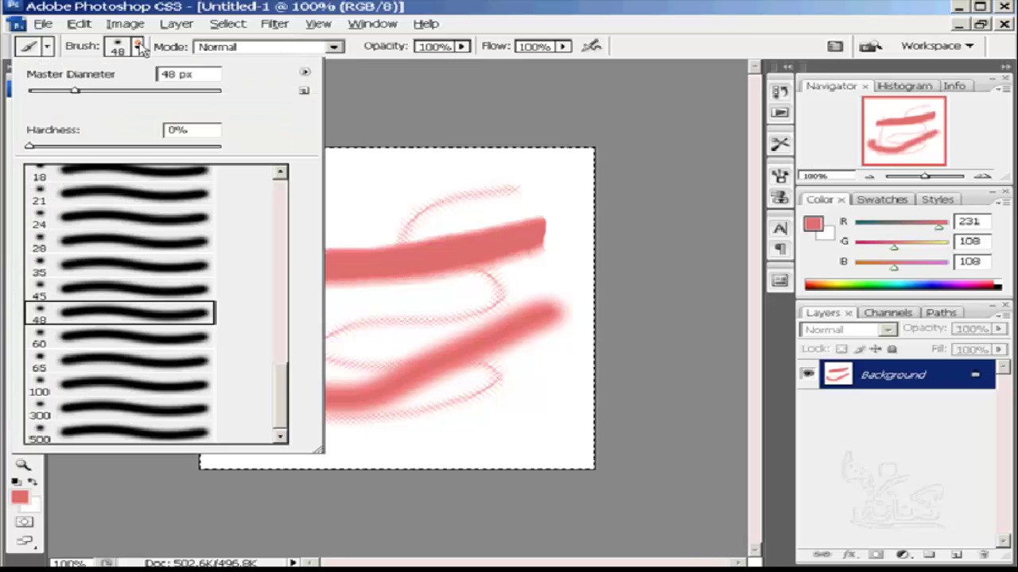
click(305, 72)
click(477, 379)
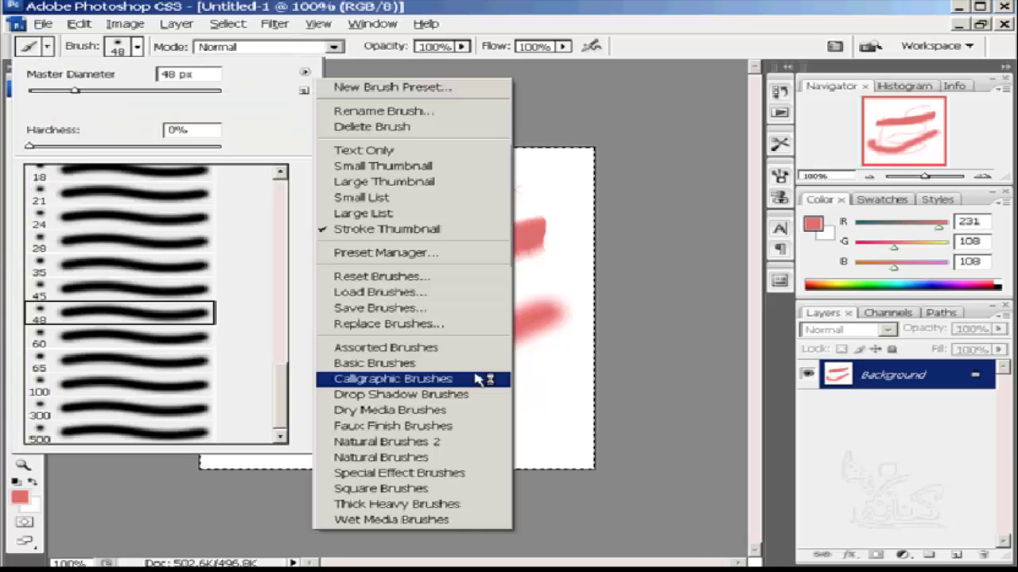
click(468, 381)
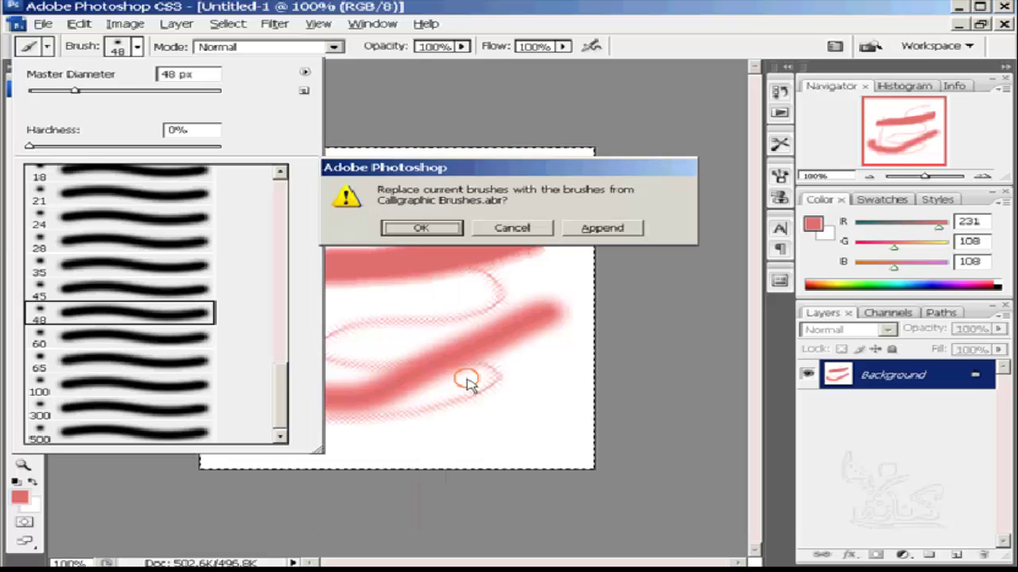
click(562, 232)
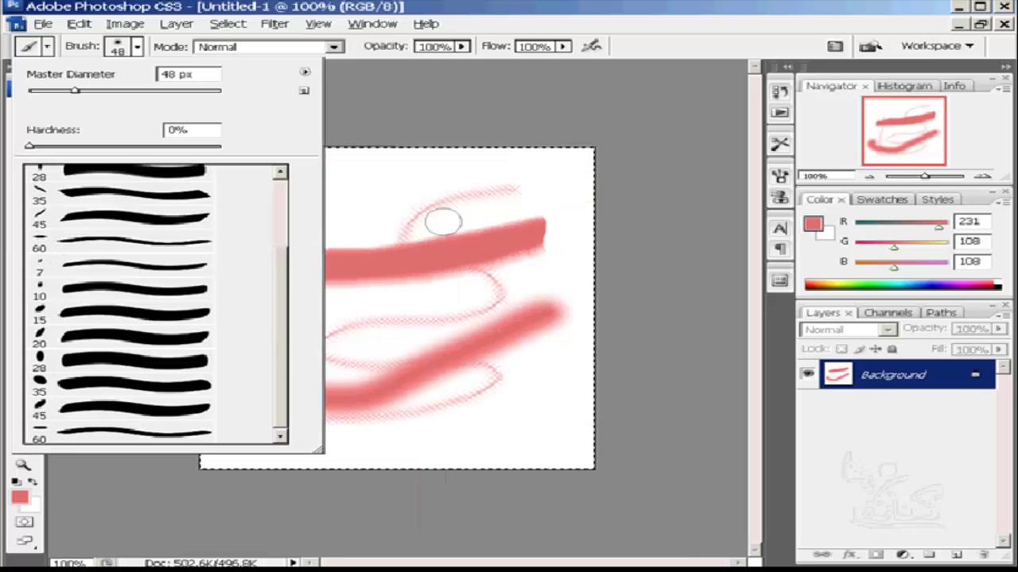
mouse_move(282, 343)
mouse_down()
mouse_move(285, 243)
mouse_move(289, 345)
mouse_up()
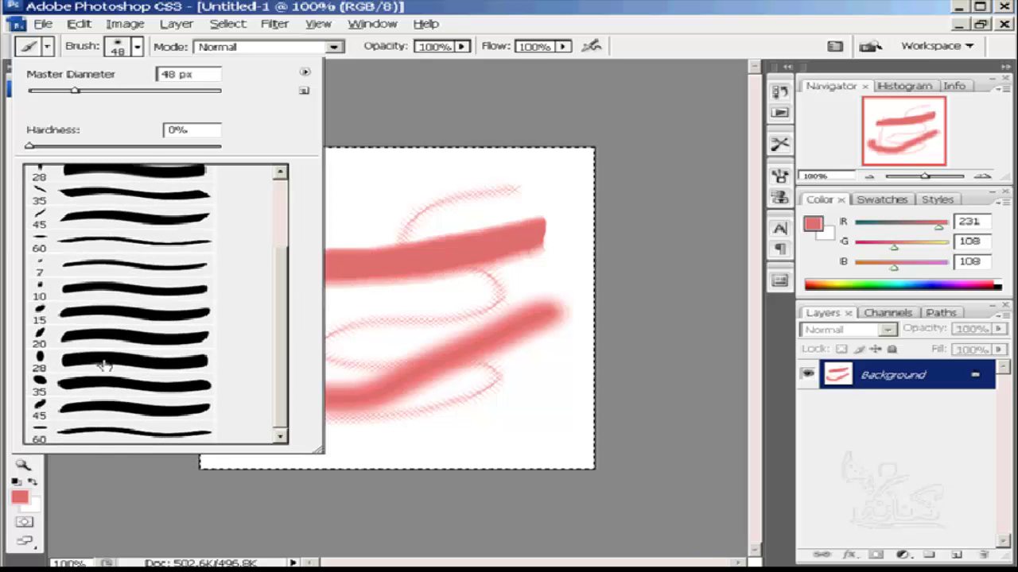
Paint strokes with the 45 px calligraphic brush, then clear the canvas to white
click(155, 221)
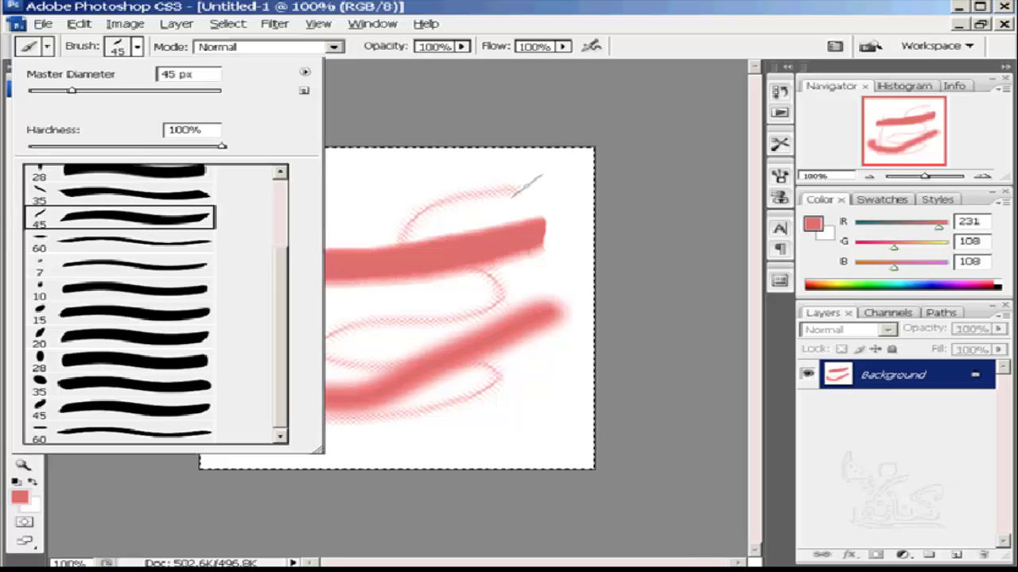
mouse_move(527, 185)
mouse_down()
mouse_move(530, 364)
mouse_move(241, 301)
mouse_move(361, 216)
mouse_move(509, 202)
mouse_up()
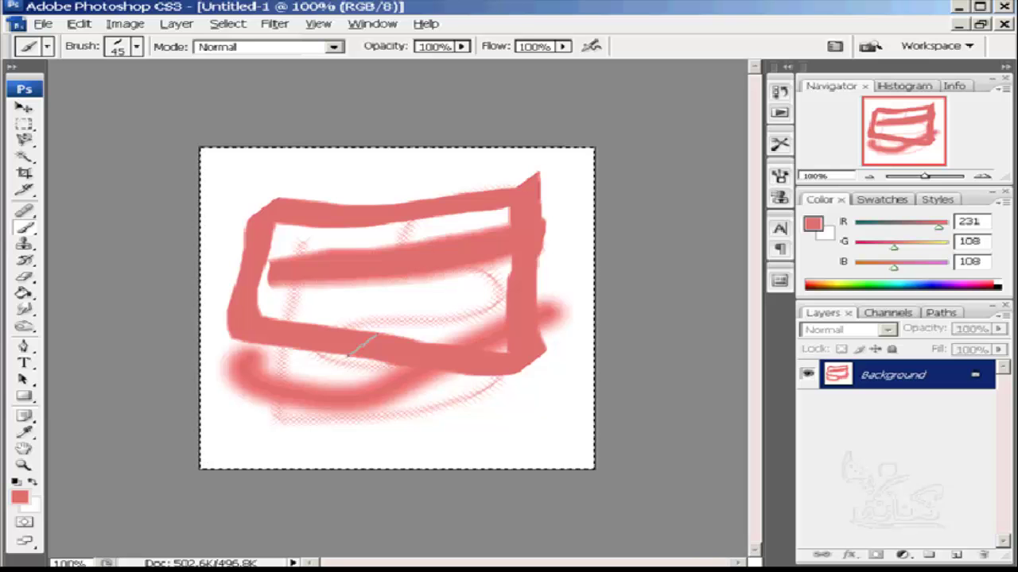
key(Delete)
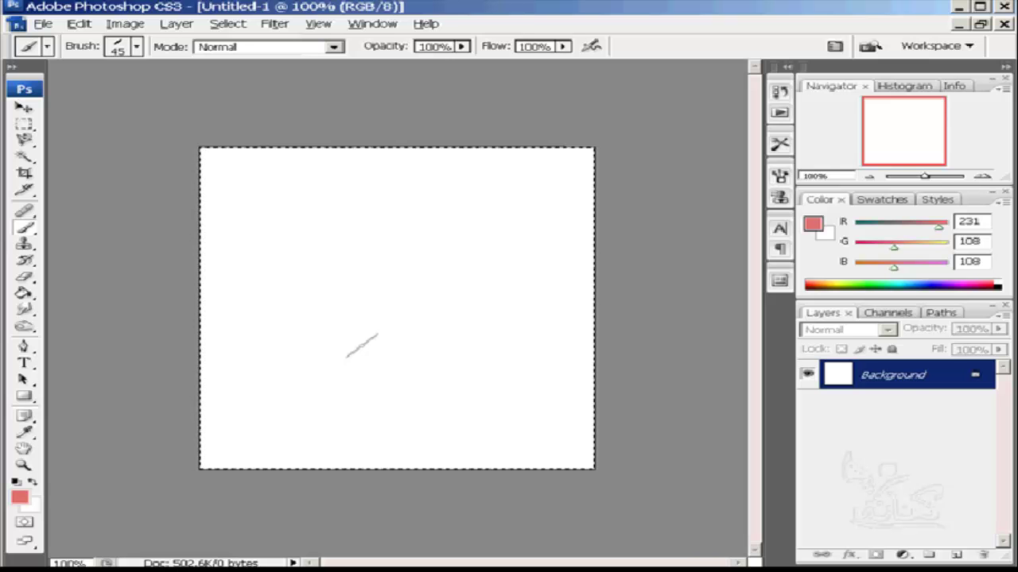
Reset the brushes to the defaults and dab one 45 px pink dot near the top right
click(137, 47)
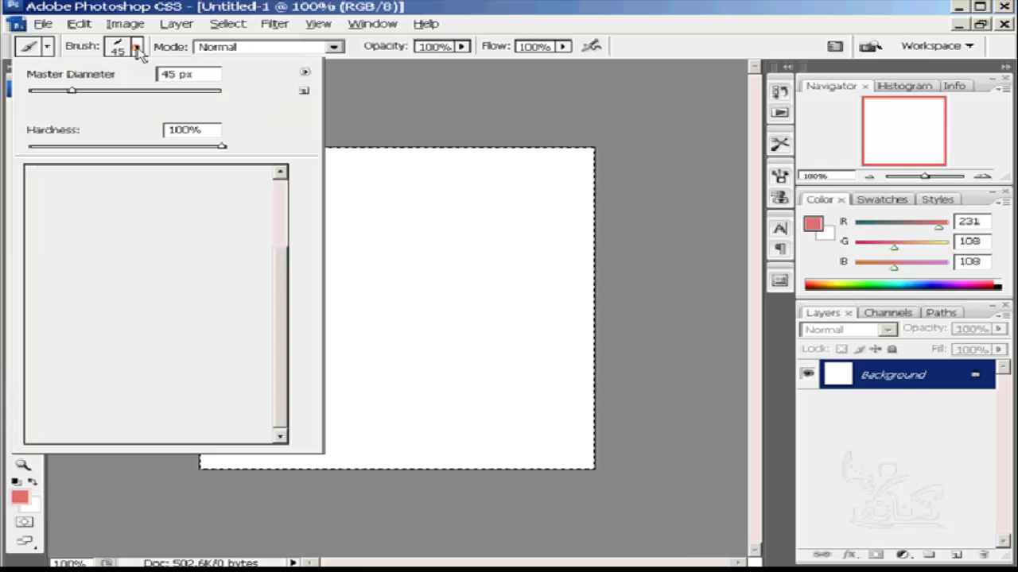
click(304, 72)
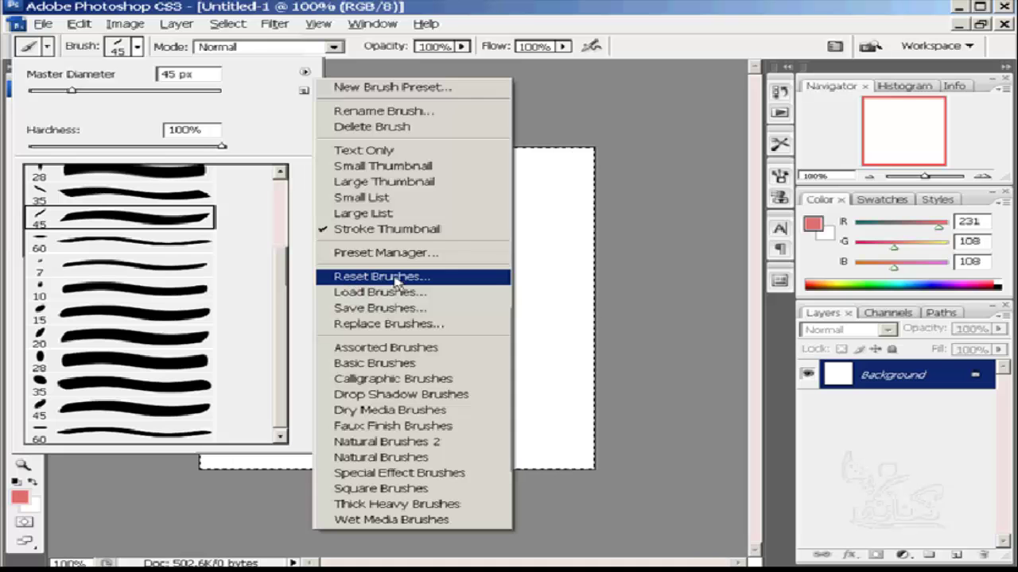
click(397, 283)
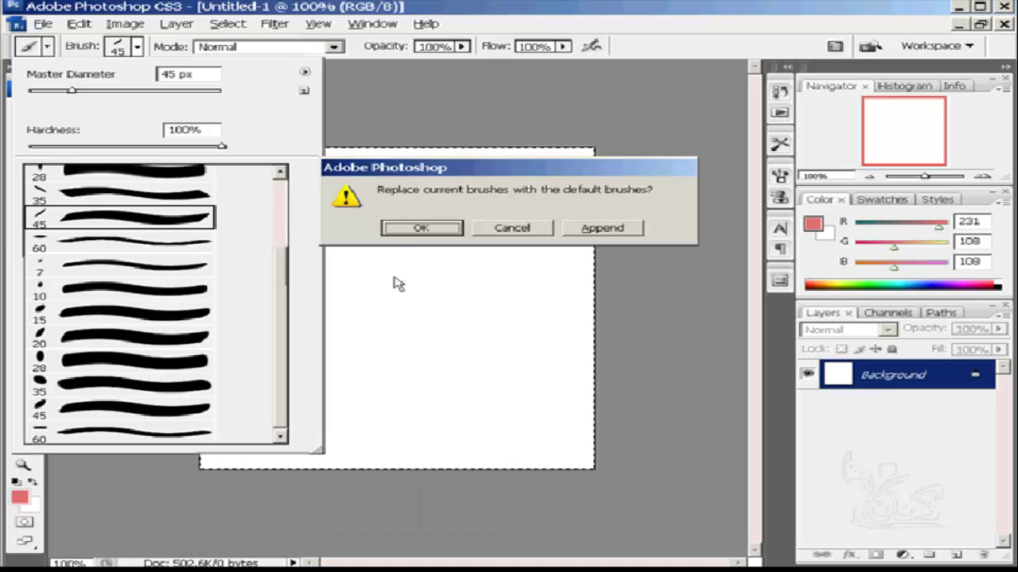
click(417, 227)
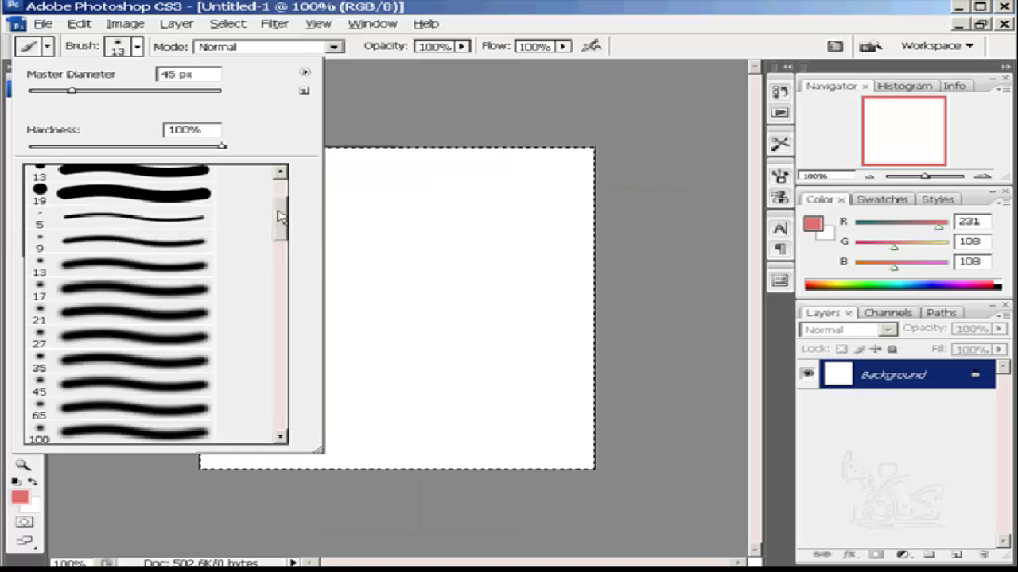
mouse_move(280, 217)
mouse_down()
mouse_move(291, 390)
mouse_move(282, 187)
mouse_up()
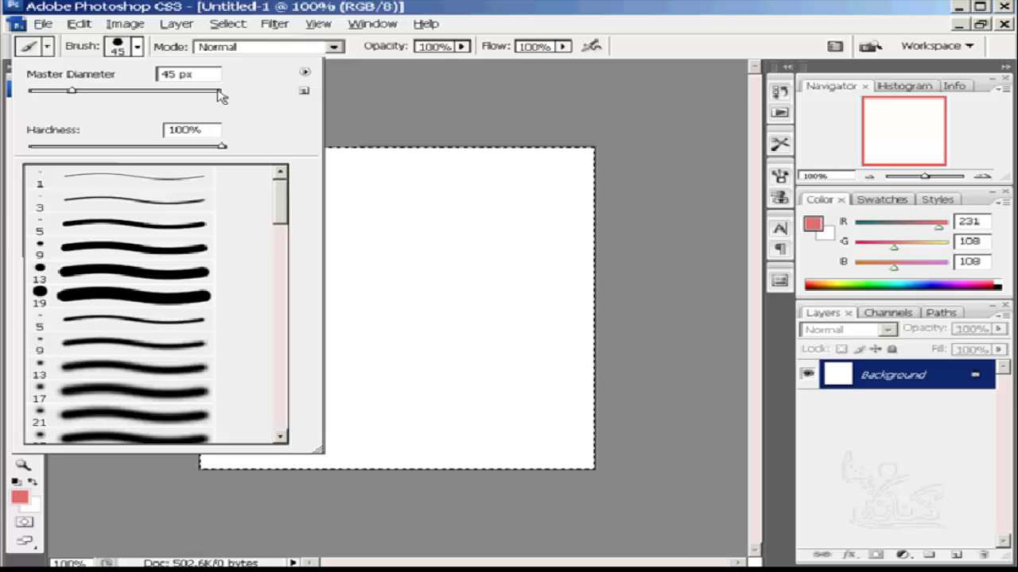
click(502, 195)
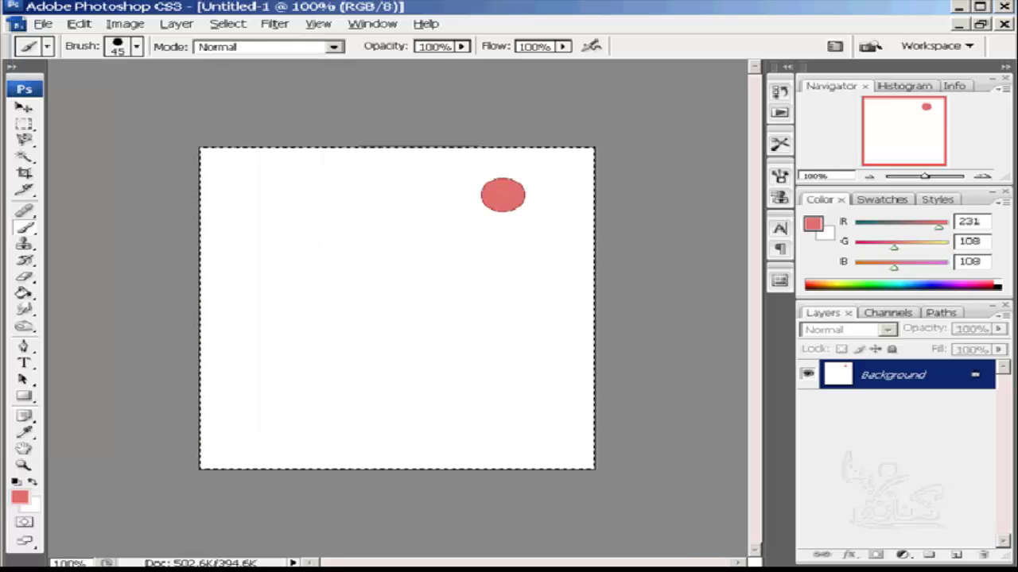